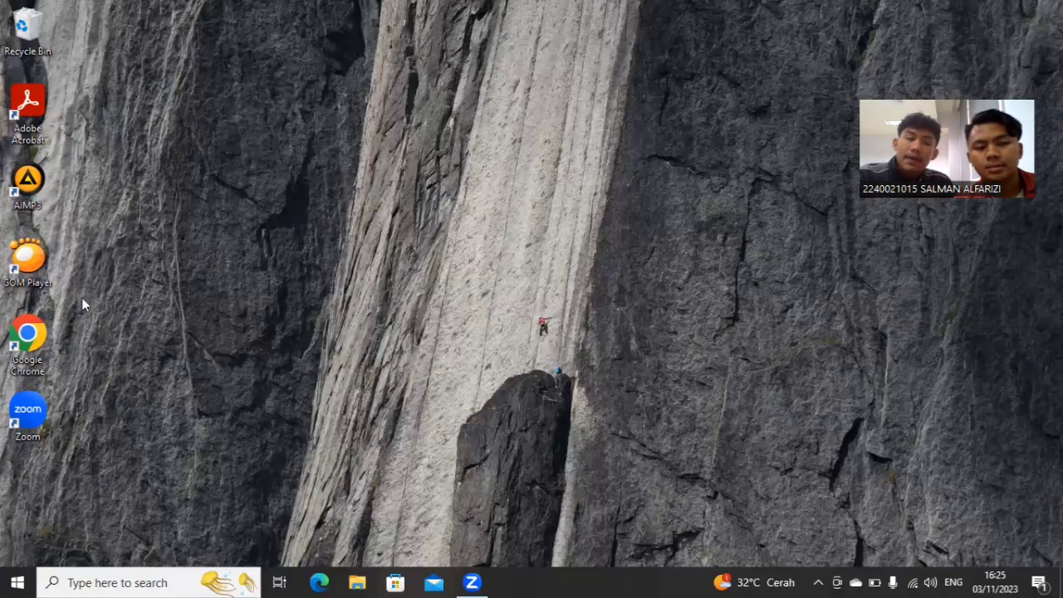
In Chrome, search for "download free code 39 barcode font" and download the font archive from IDAutomation's Free Code 39 Barcode Font page
double_click(41, 326)
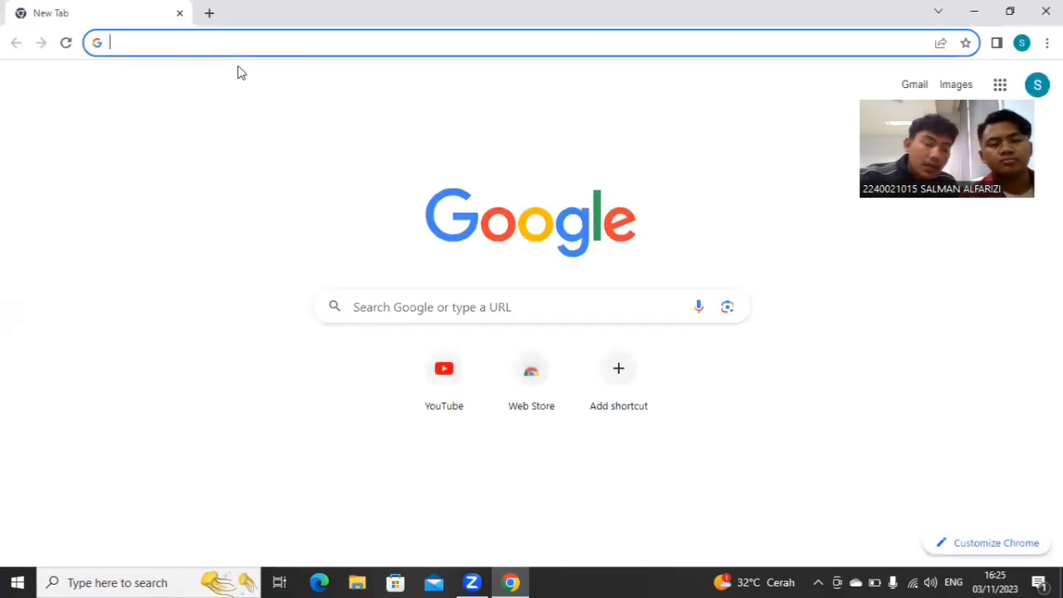
type("D")
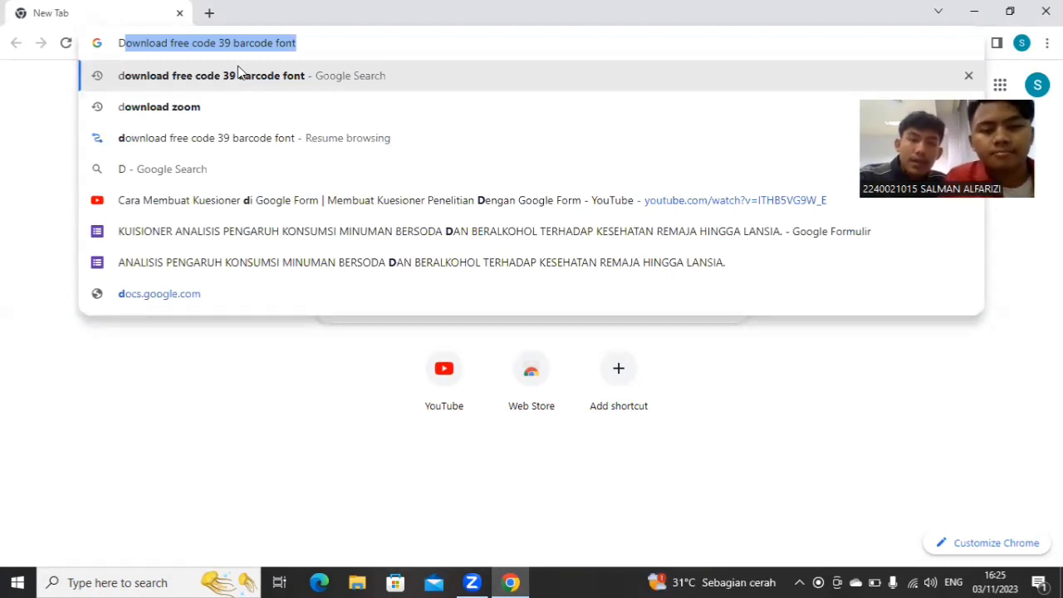
left_click(238, 75)
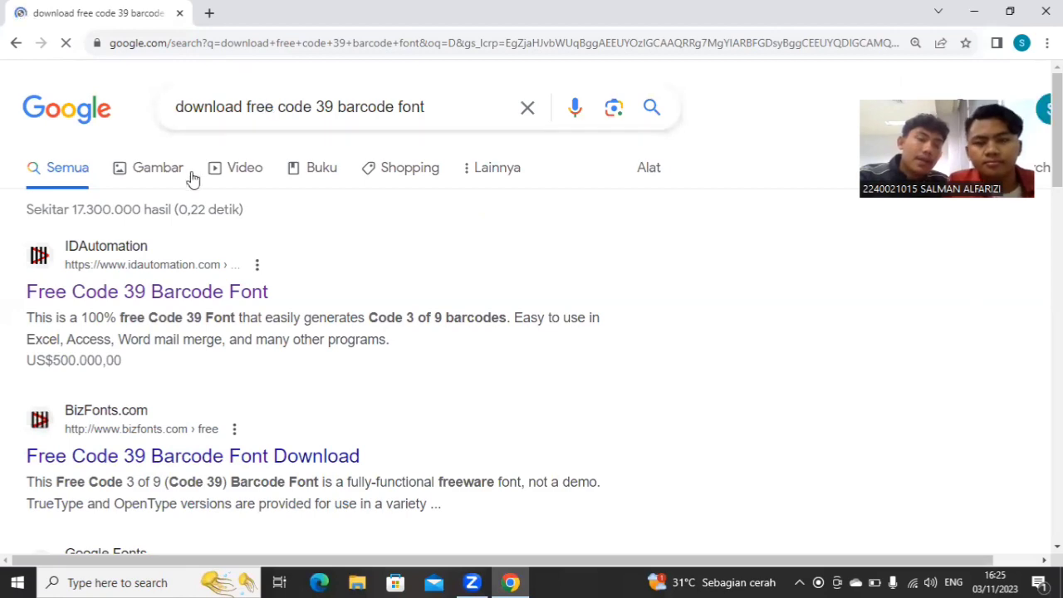
left_click(143, 291)
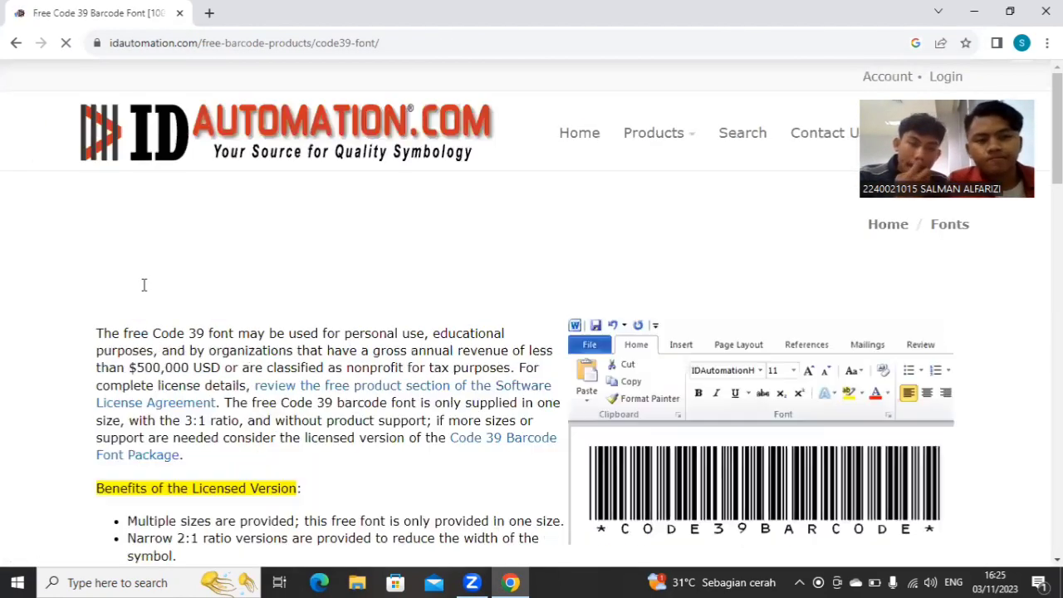
scroll(144, 287, "down", 4)
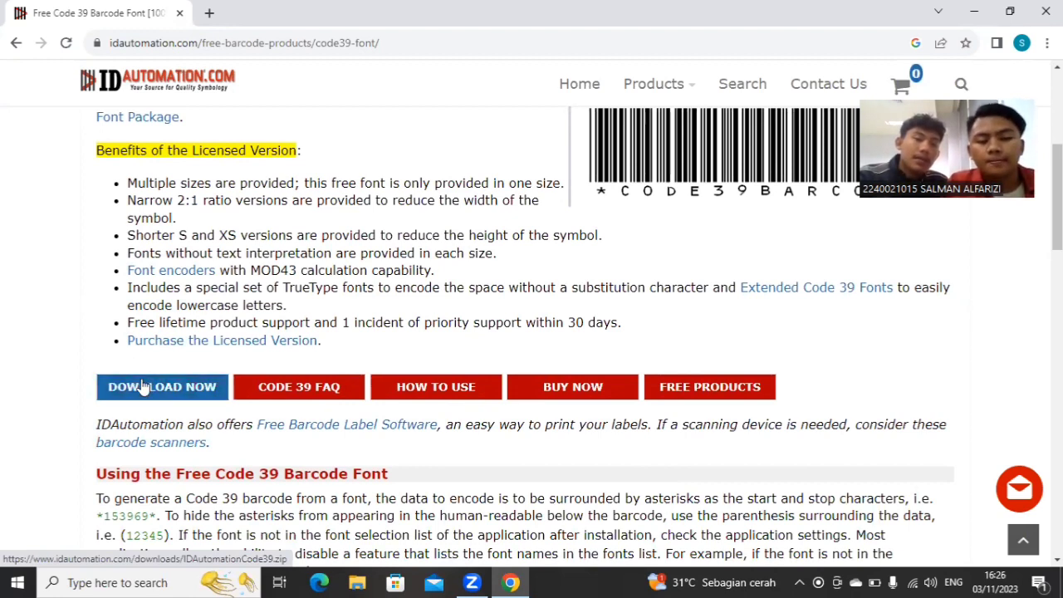
left_click(143, 387)
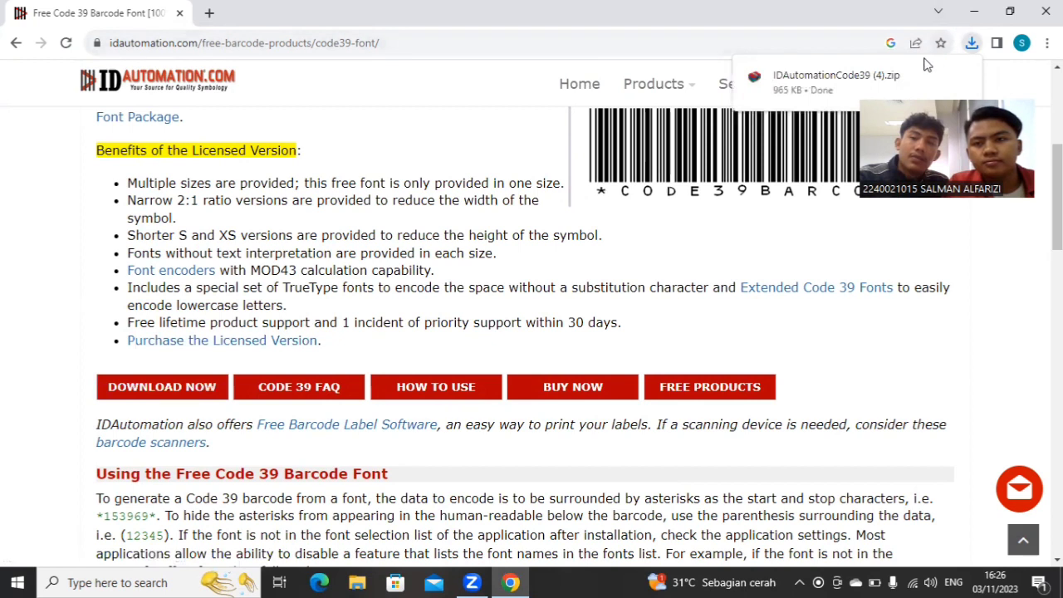
In File Explorer, extract IDAutomationCode39 (3) into its own folder, replacing all existing files, and close File Explorer and Chrome
left_click(358, 582)
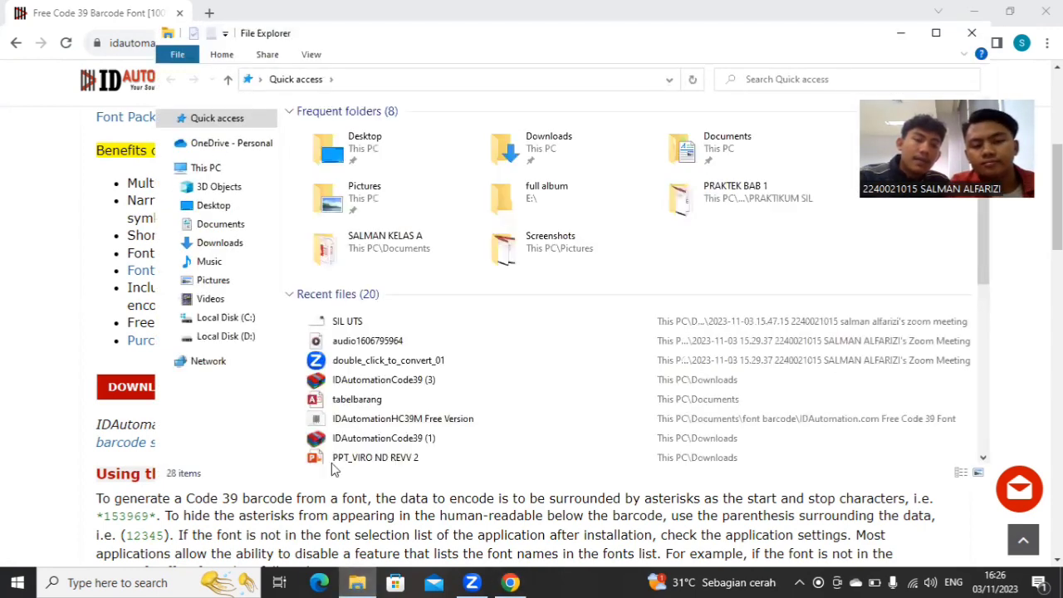
left_click(360, 381)
right_click(359, 380)
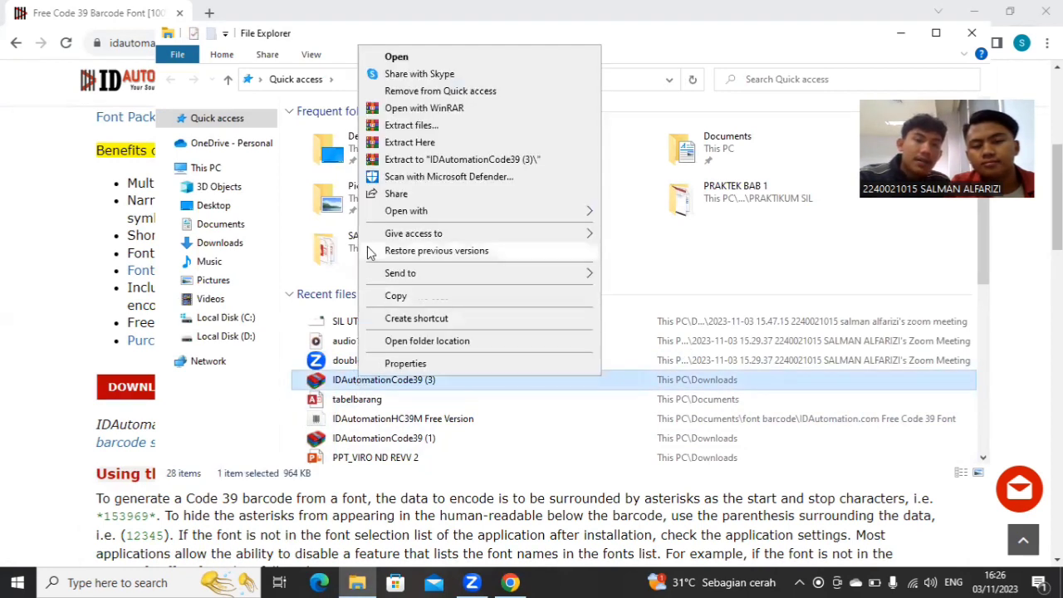
left_click(405, 143)
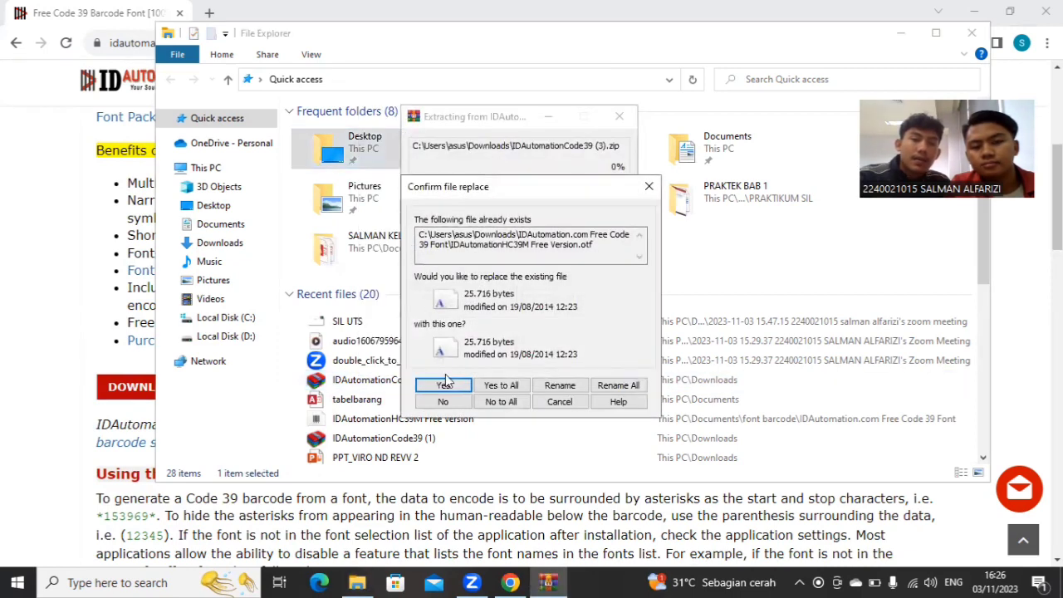
left_click(501, 385)
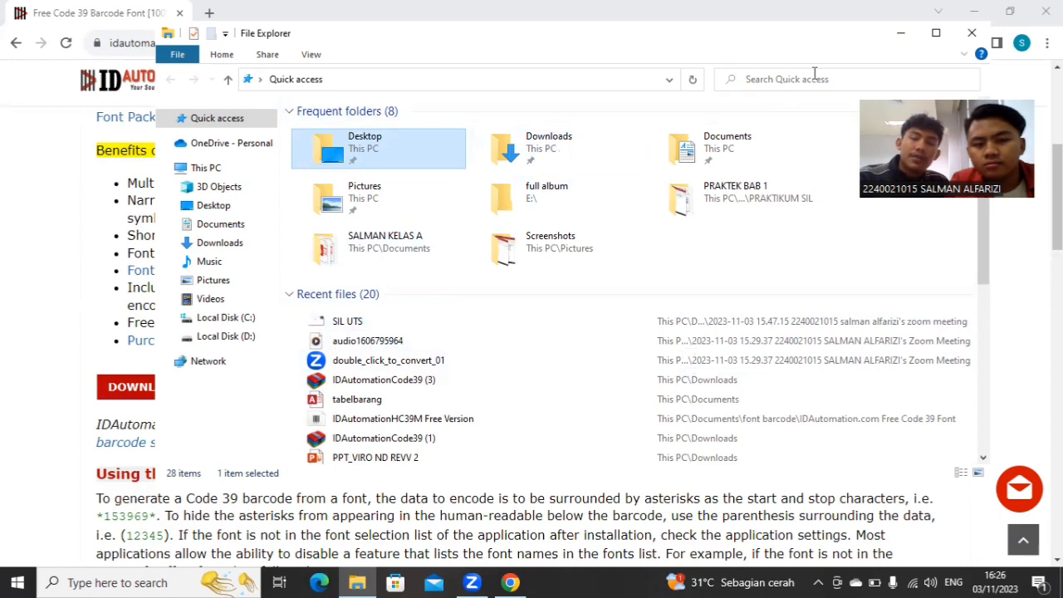
left_click(970, 34)
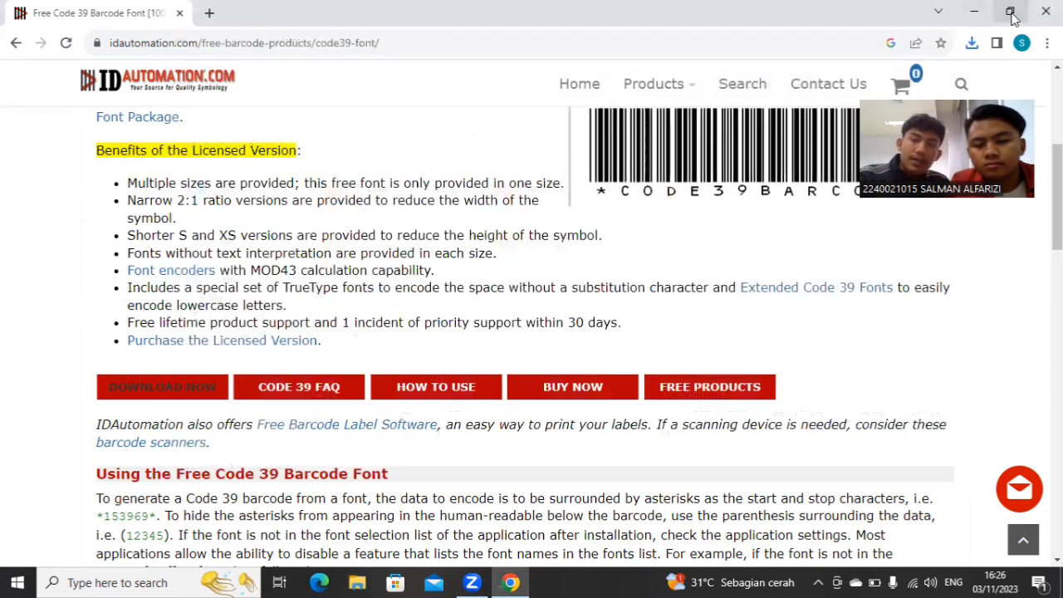
left_click(1046, 12)
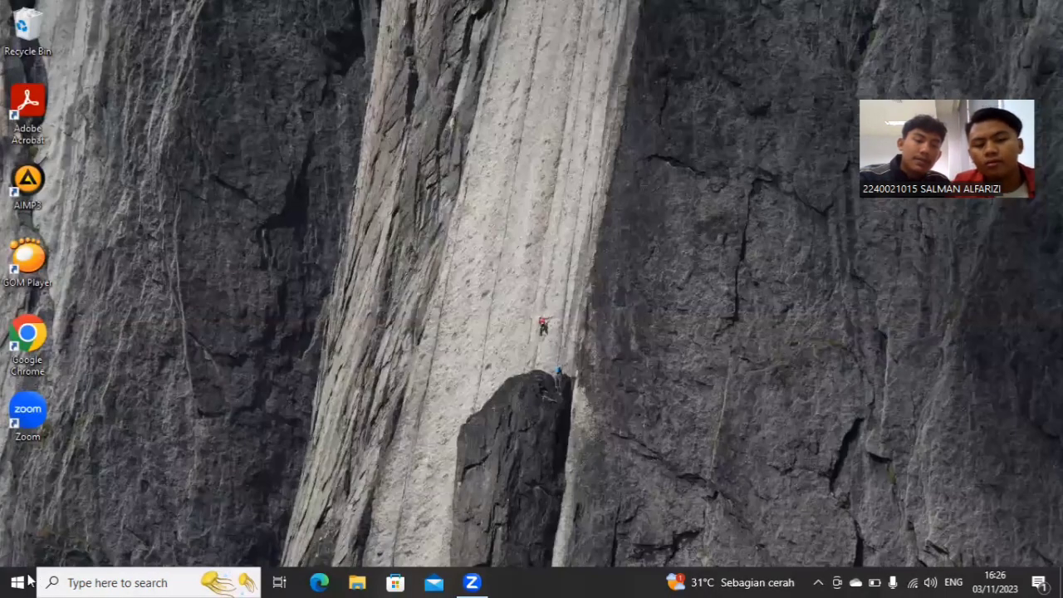
Launch Access and create a blank database with the file name Database1
left_click(27, 581)
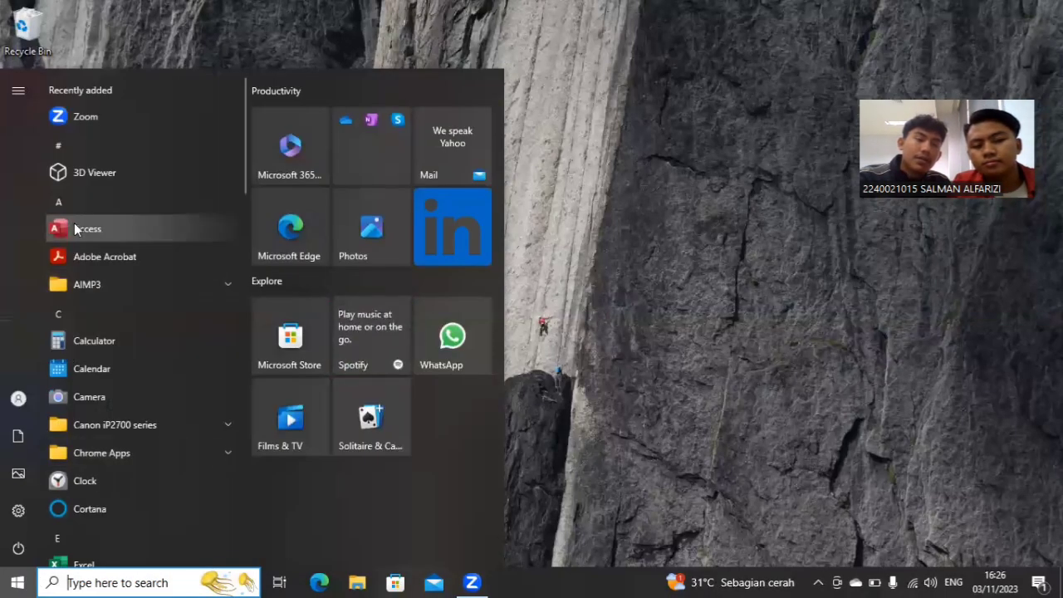
left_click(75, 229)
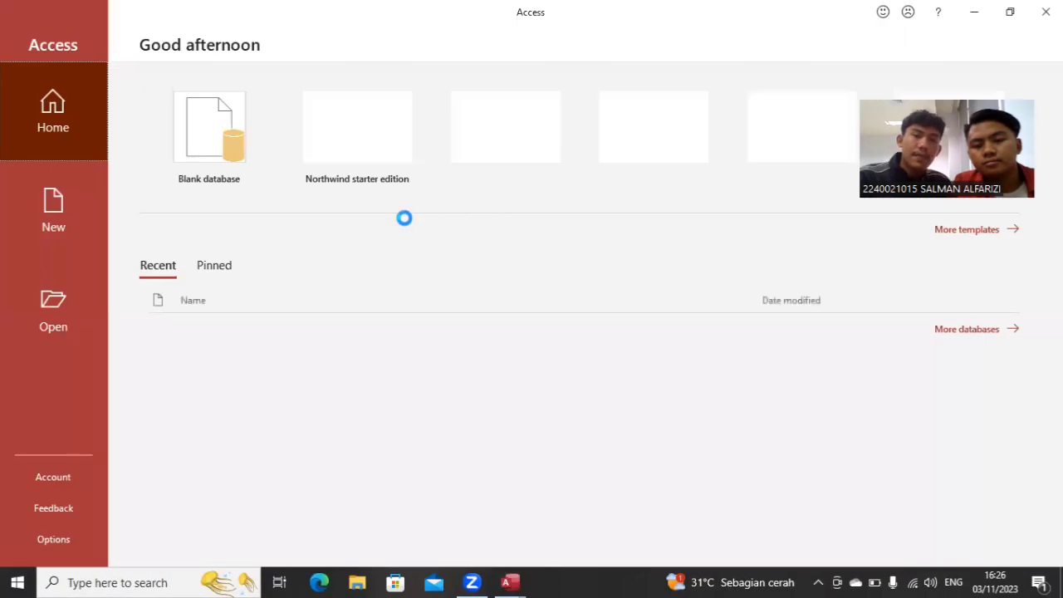
left_click(206, 114)
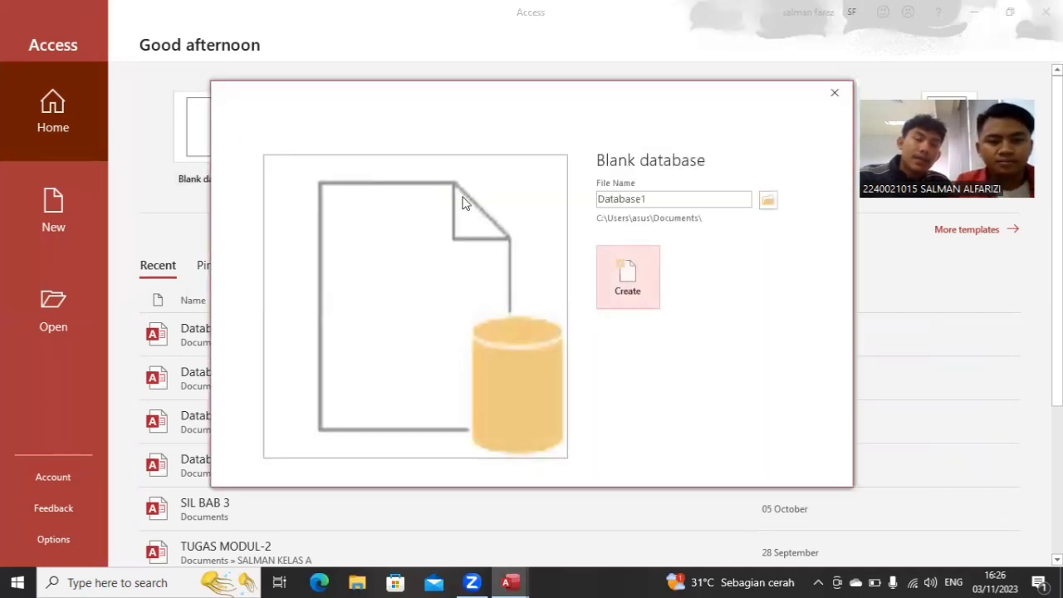
left_click(624, 281)
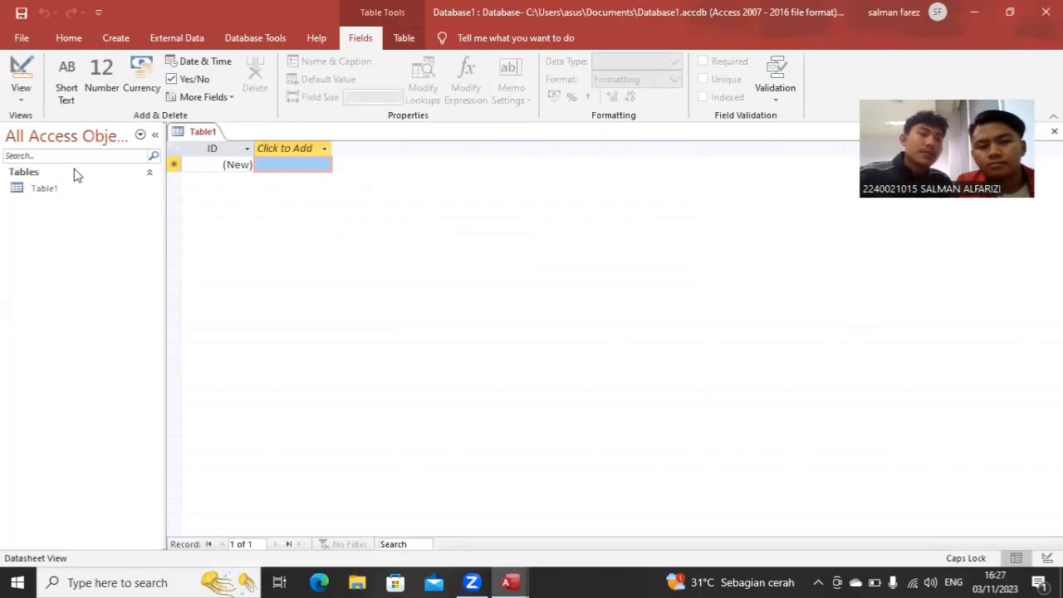
Switch the new table to Design View, saving it under the name TABEL BARANG
left_click(25, 84)
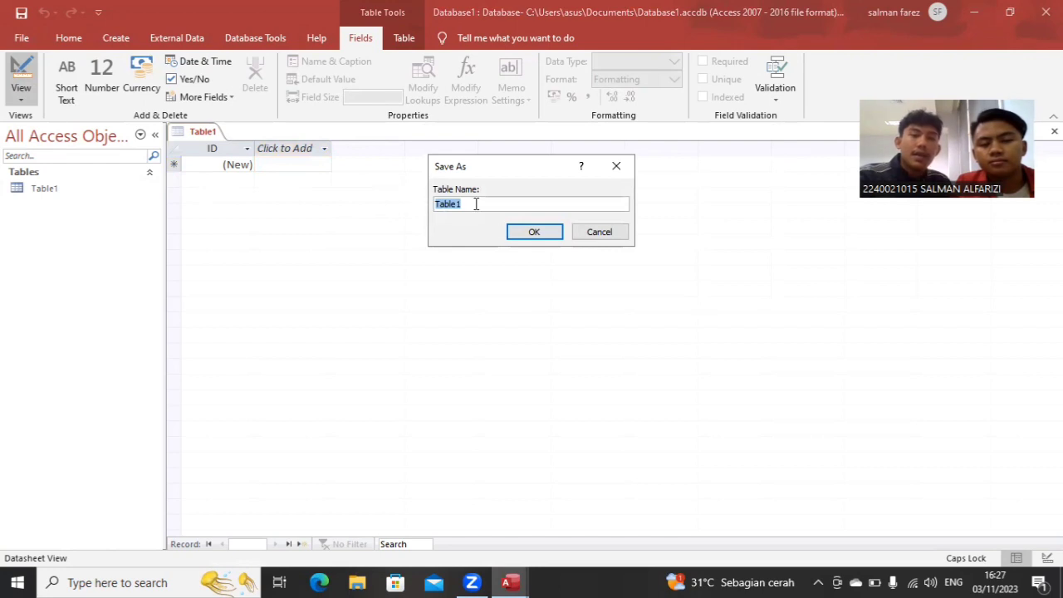
key("BackSpace")
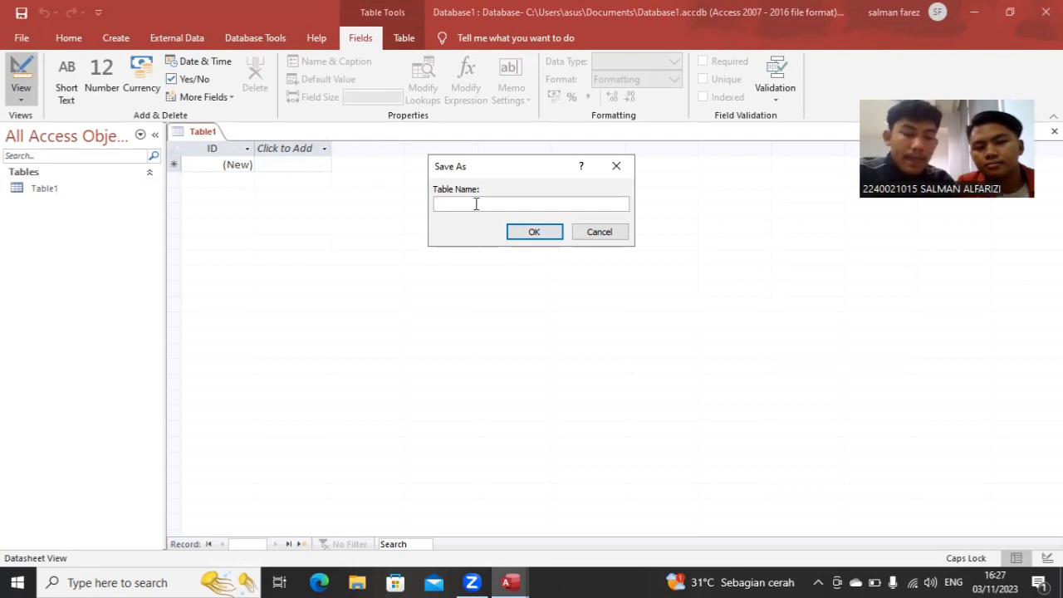
type("TAB")
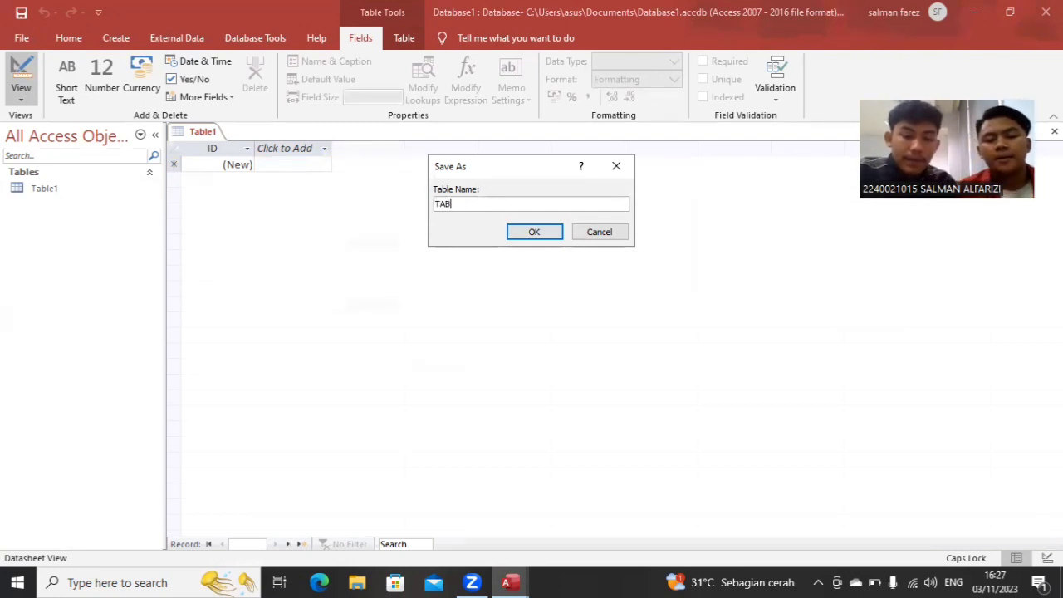
type("EL BARANG")
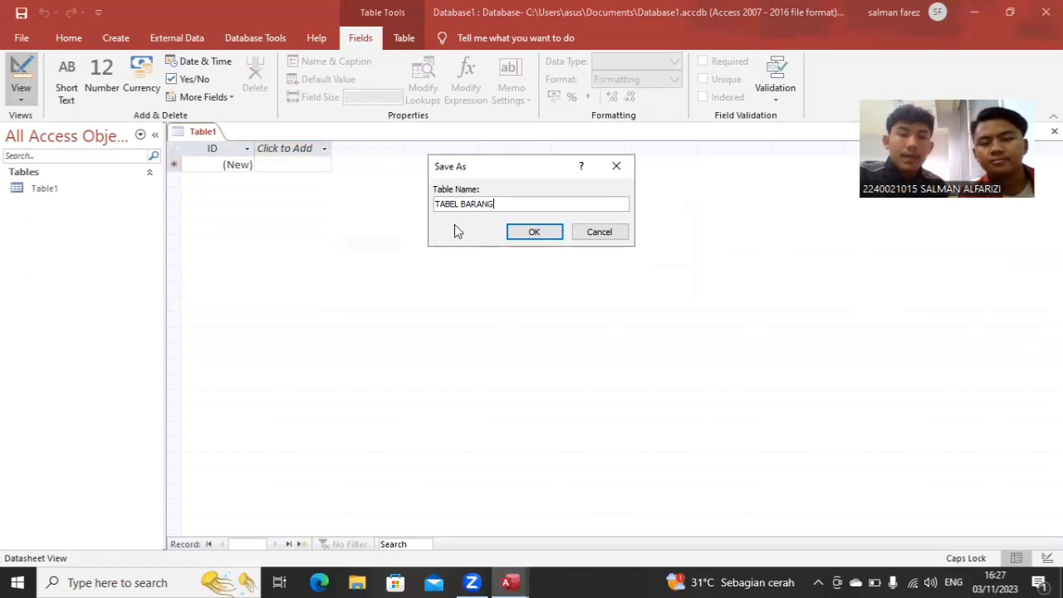
left_click(512, 229)
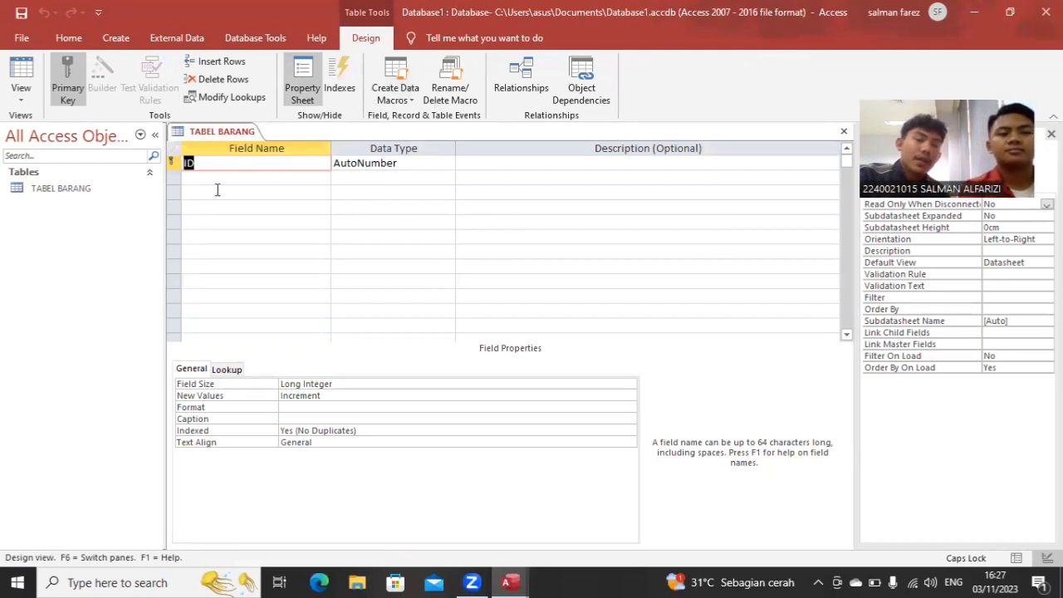
Rename the ID field to KODE BARANG and set its data type to Short Text
left_click(228, 162)
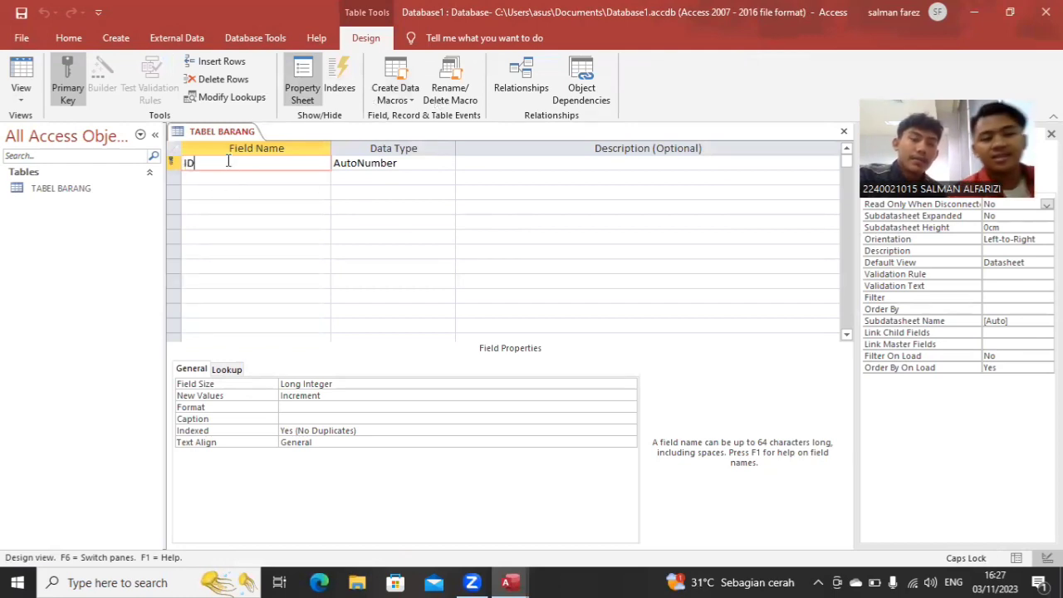
key("BackSpace")
key("BackSpace")
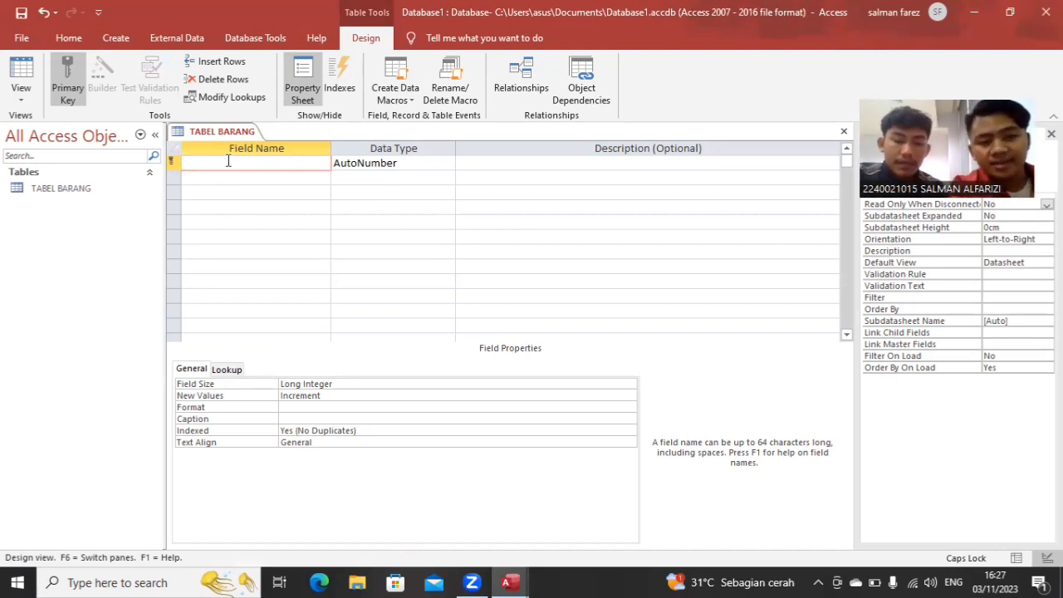
type("KODE")
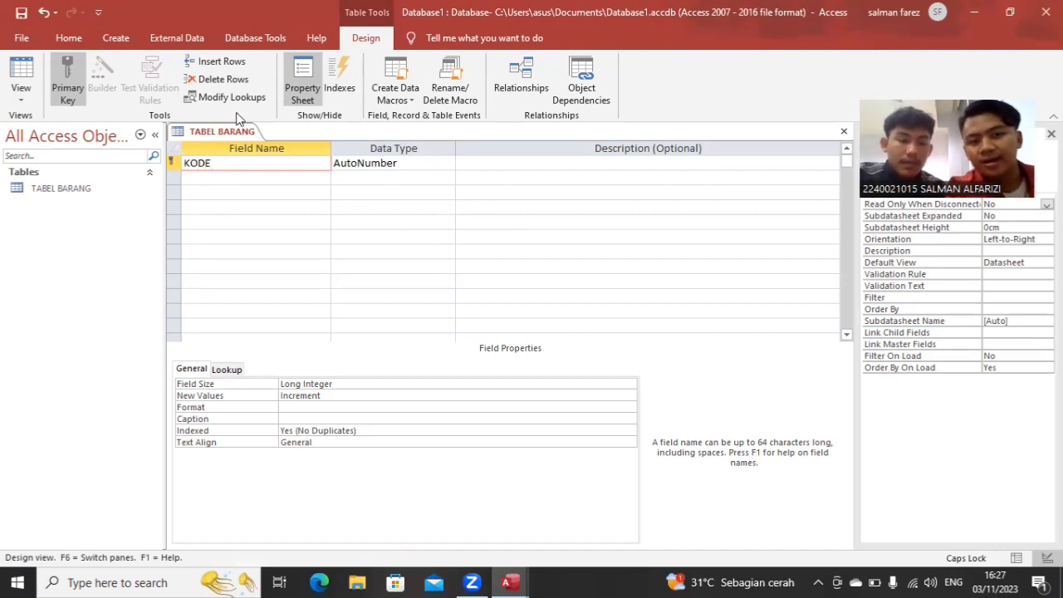
type(" BARANG")
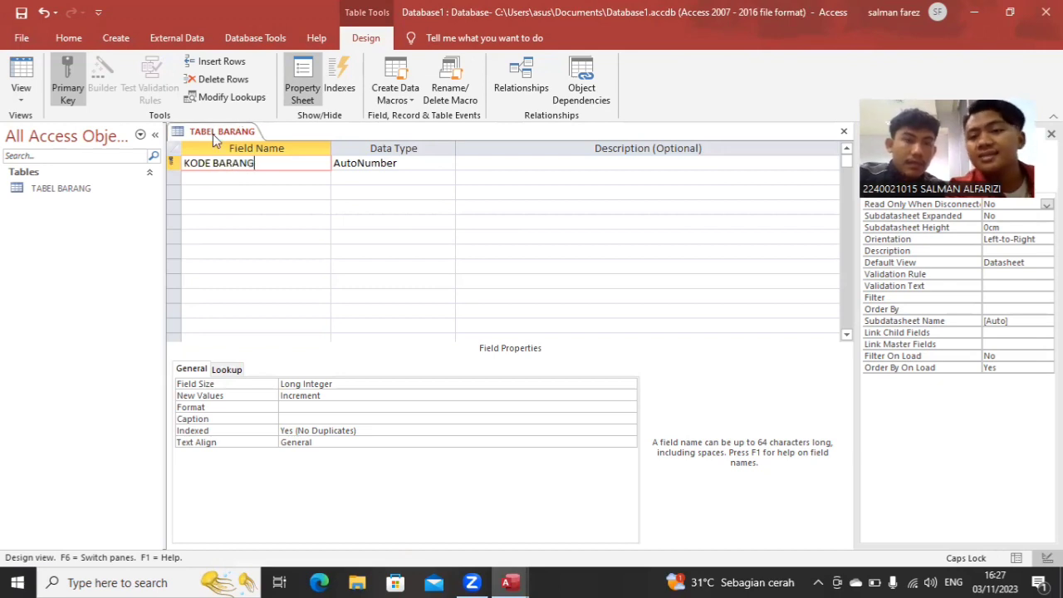
left_click(387, 163)
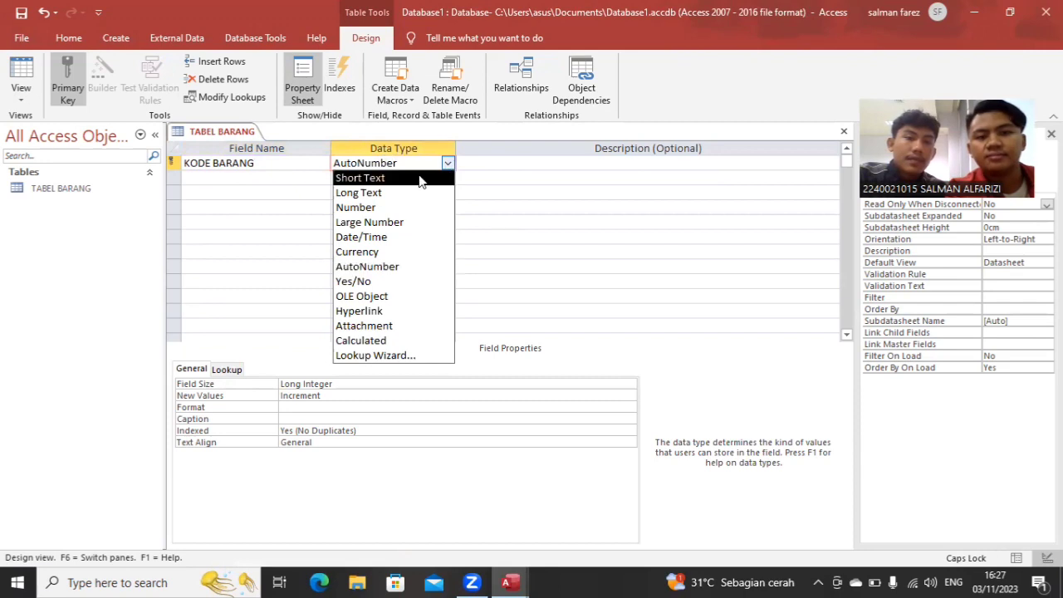
left_click(420, 177)
Add a second field named NAMA BARANG with the Short Text data type
left_click(270, 176)
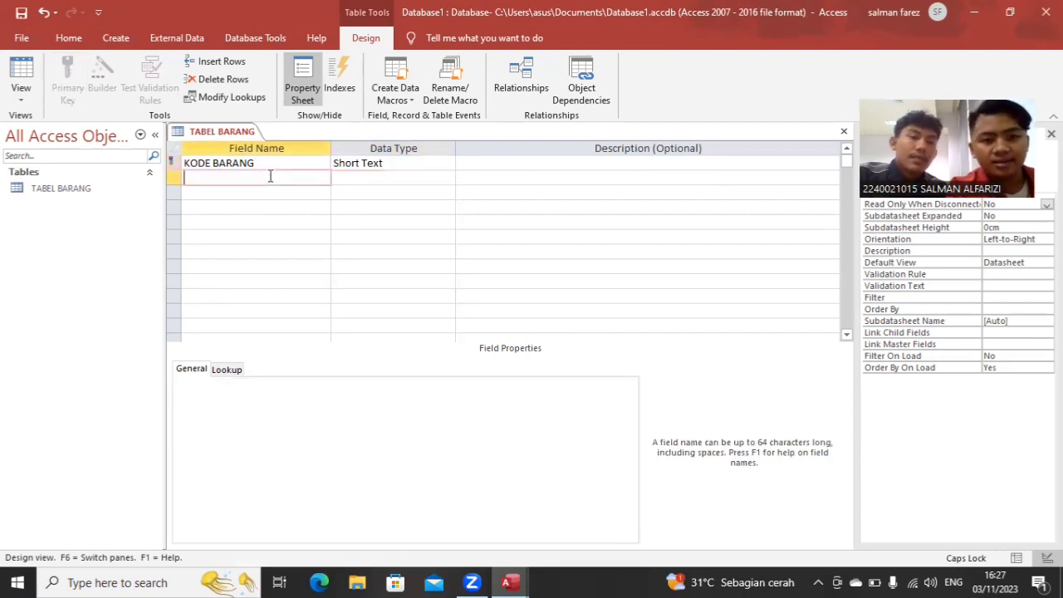
type("NAMA")
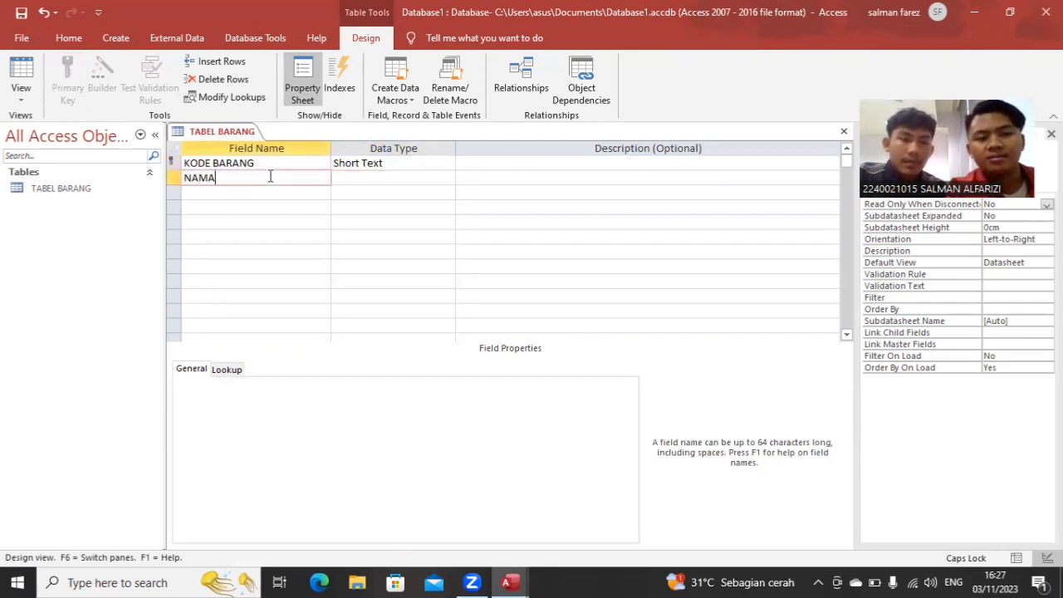
type(" BARANG")
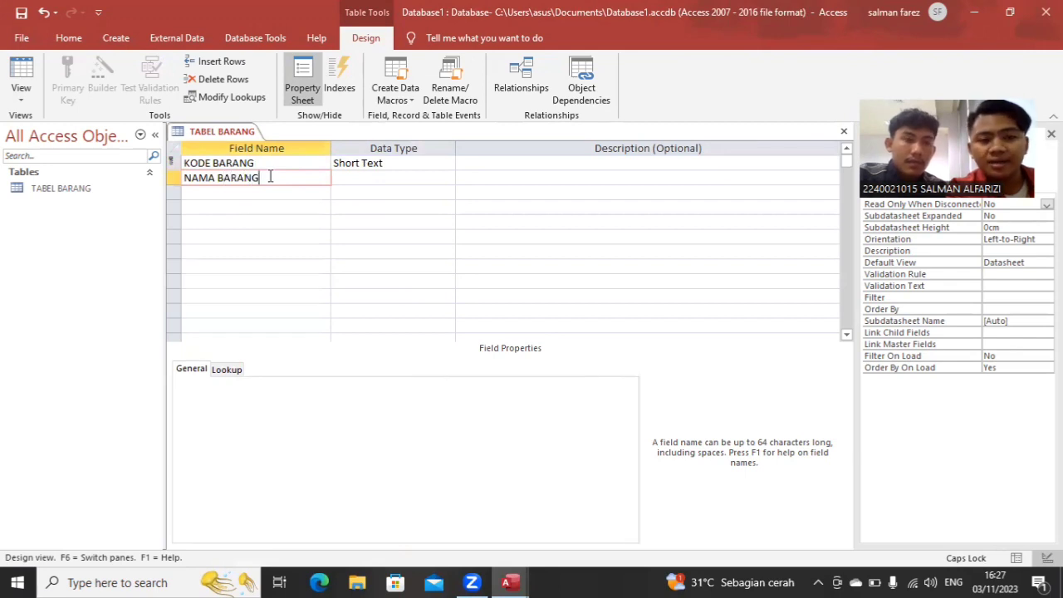
left_click(352, 177)
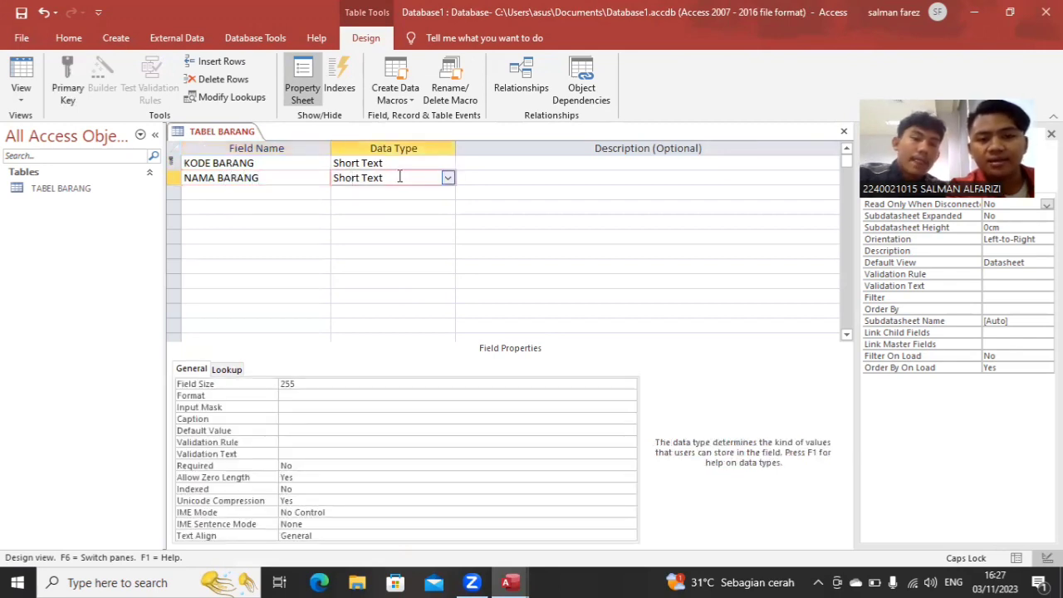
Add a third field named HARGA BARANG with the Currency data type and save the table design
left_click(300, 196)
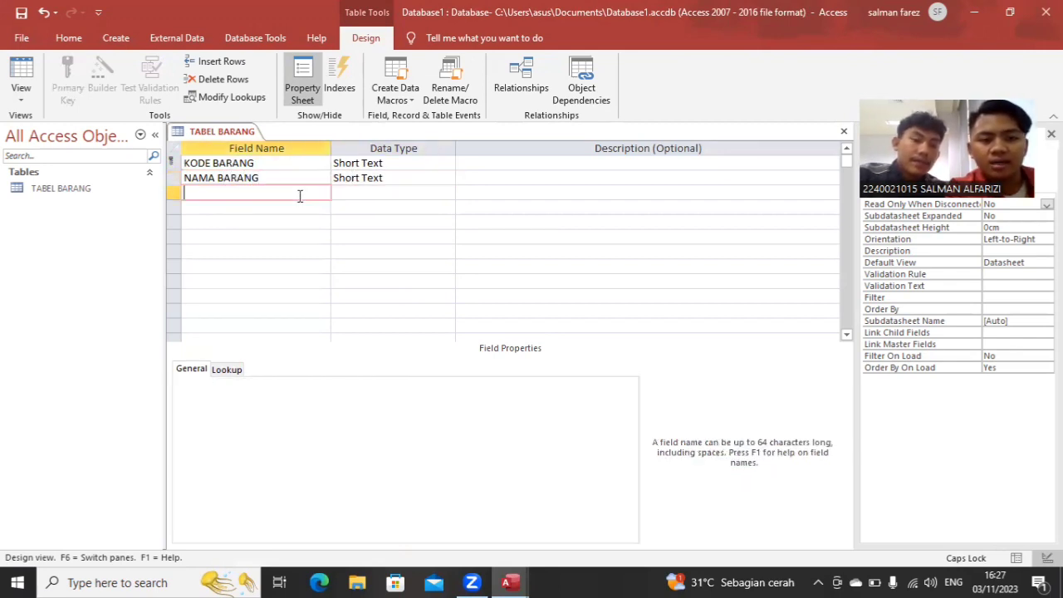
type("HARGA")
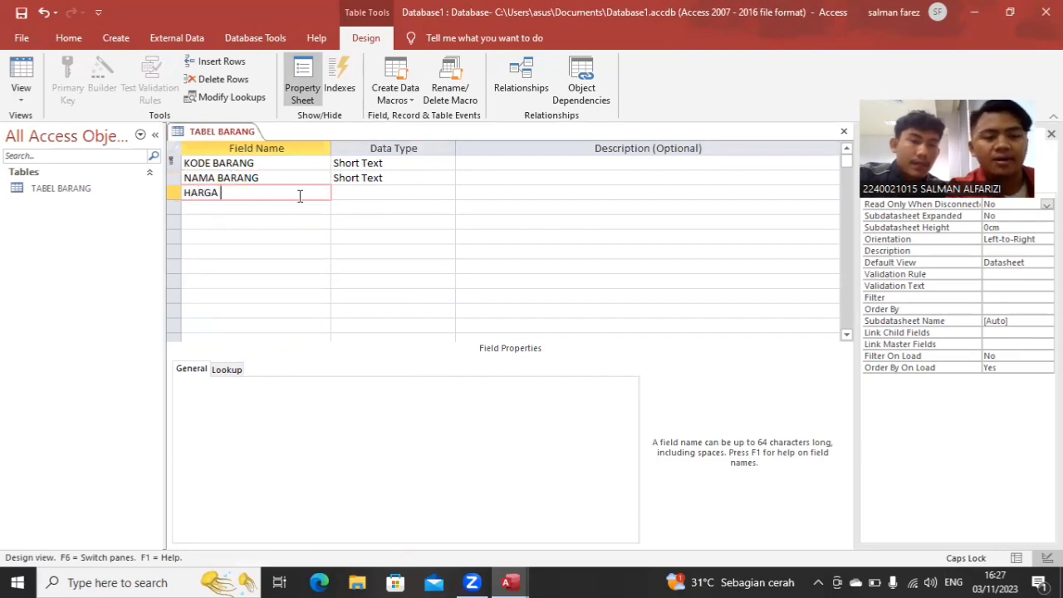
type(" BARANG")
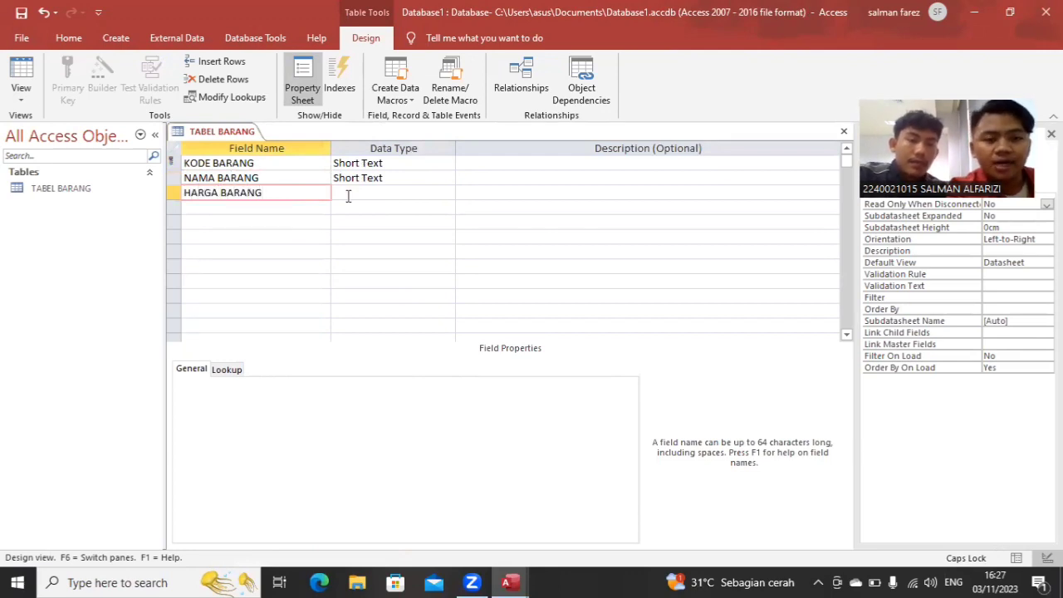
left_click(399, 192)
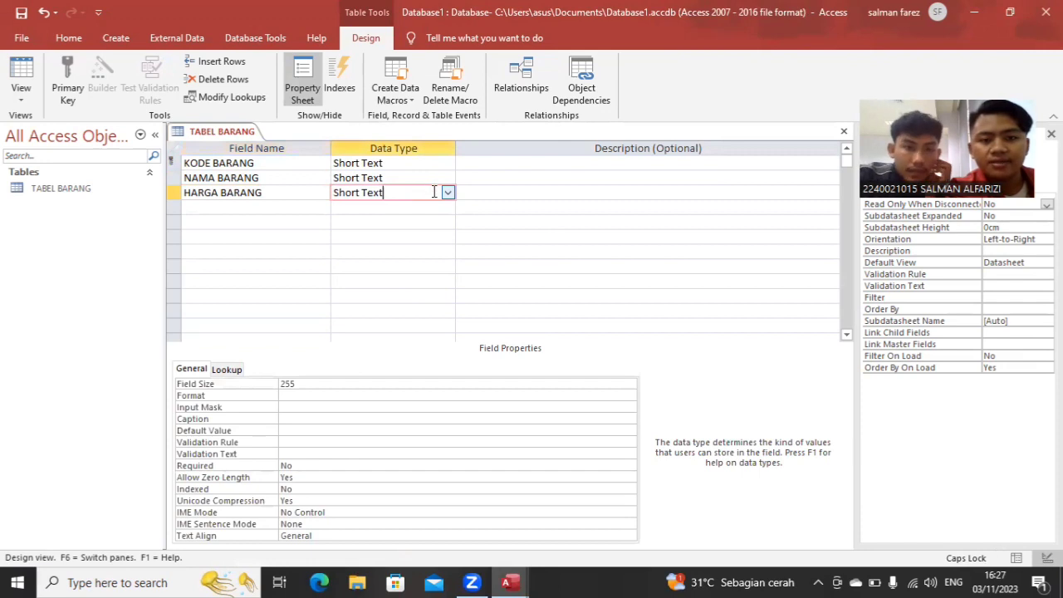
left_click(447, 192)
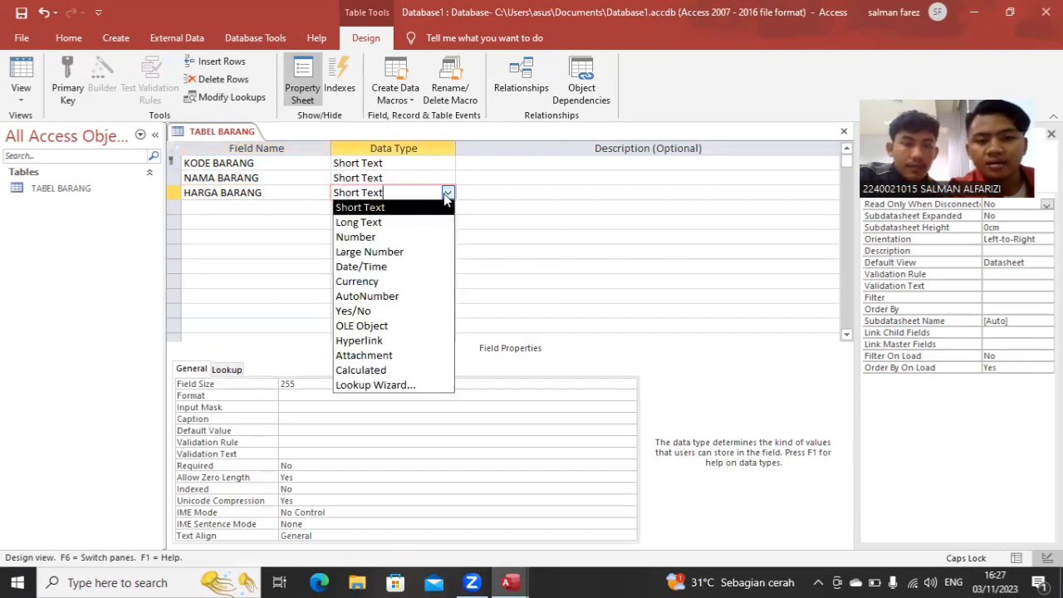
left_click(426, 280)
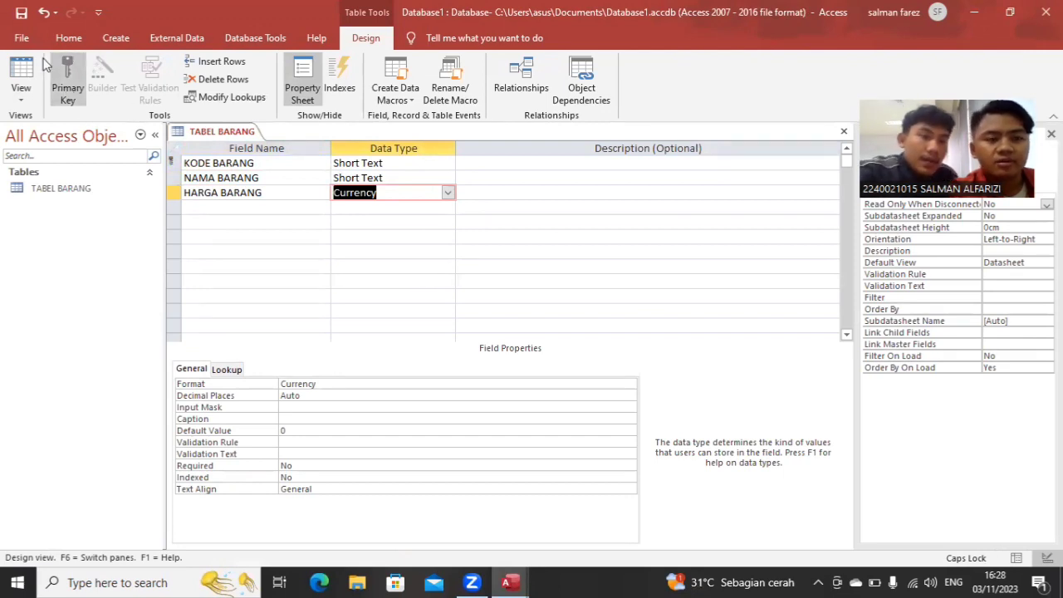
left_click(17, 17)
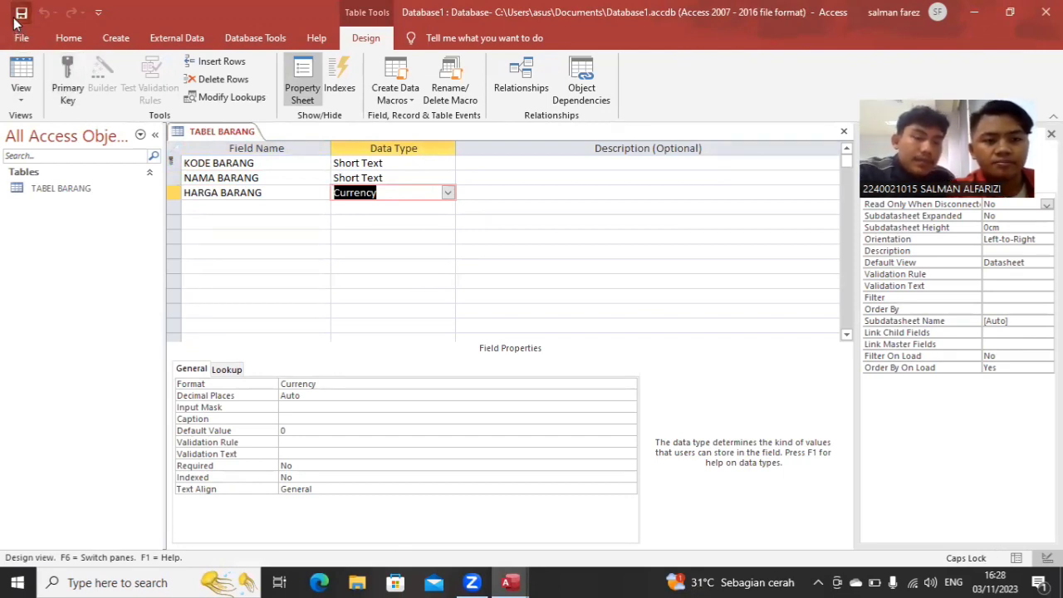
Switch TABEL BARANG to Datasheet View, then close the open table
left_click(54, 190)
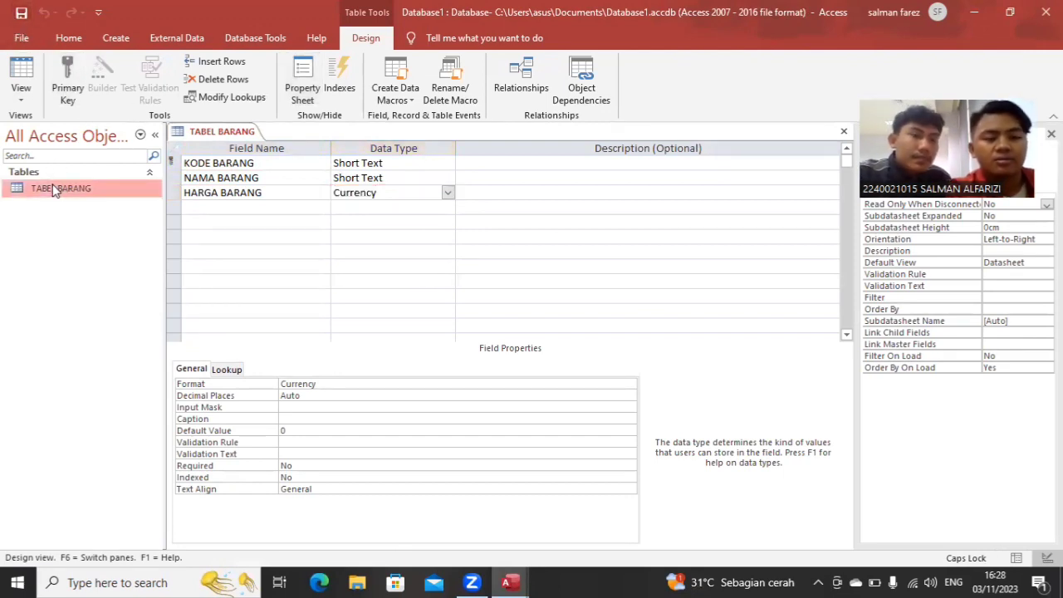
left_click(21, 78)
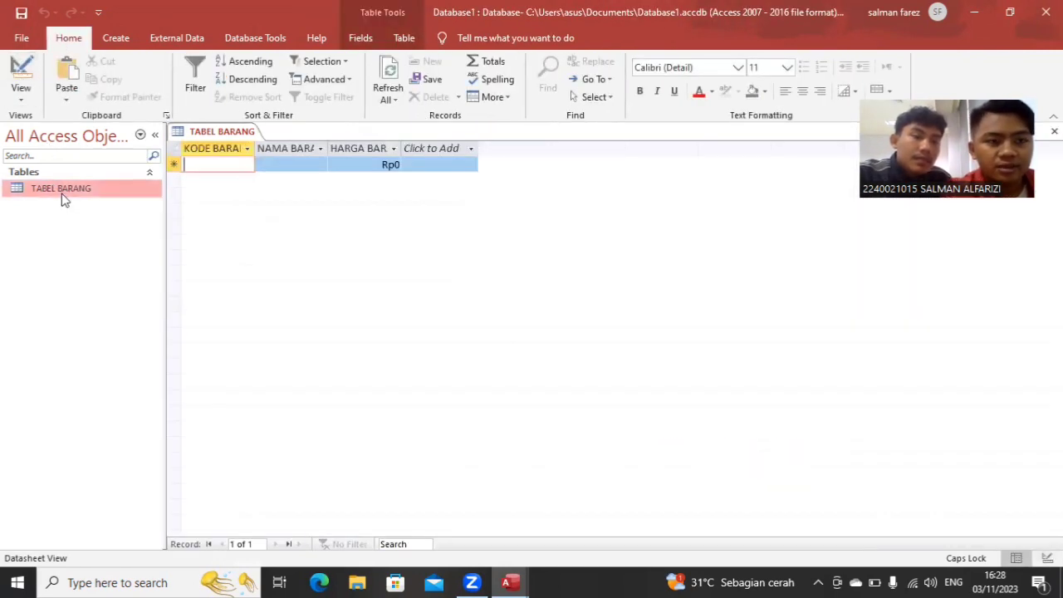
left_click(63, 196)
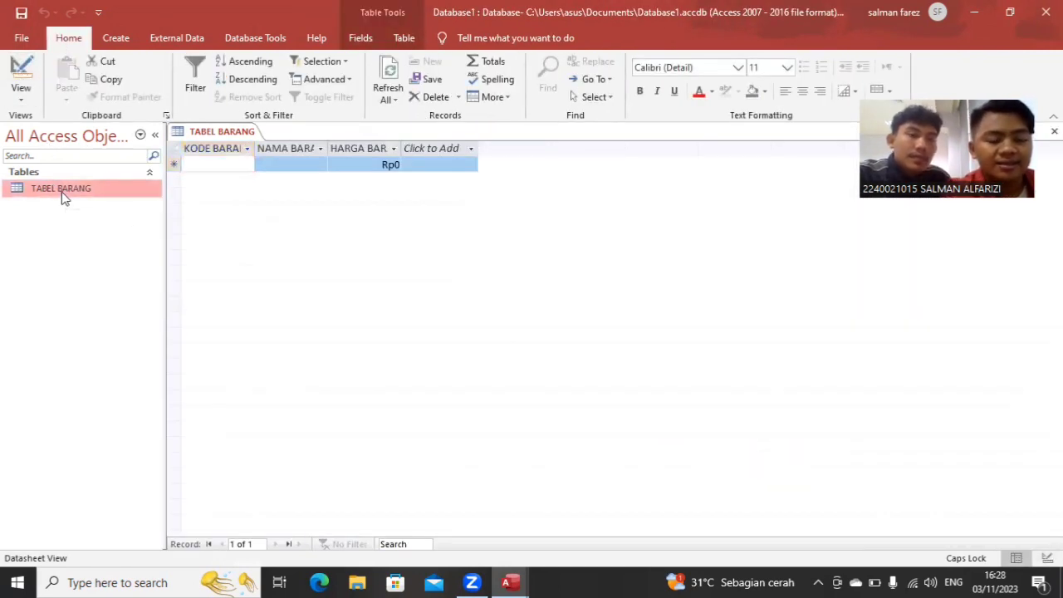
right_click(217, 132)
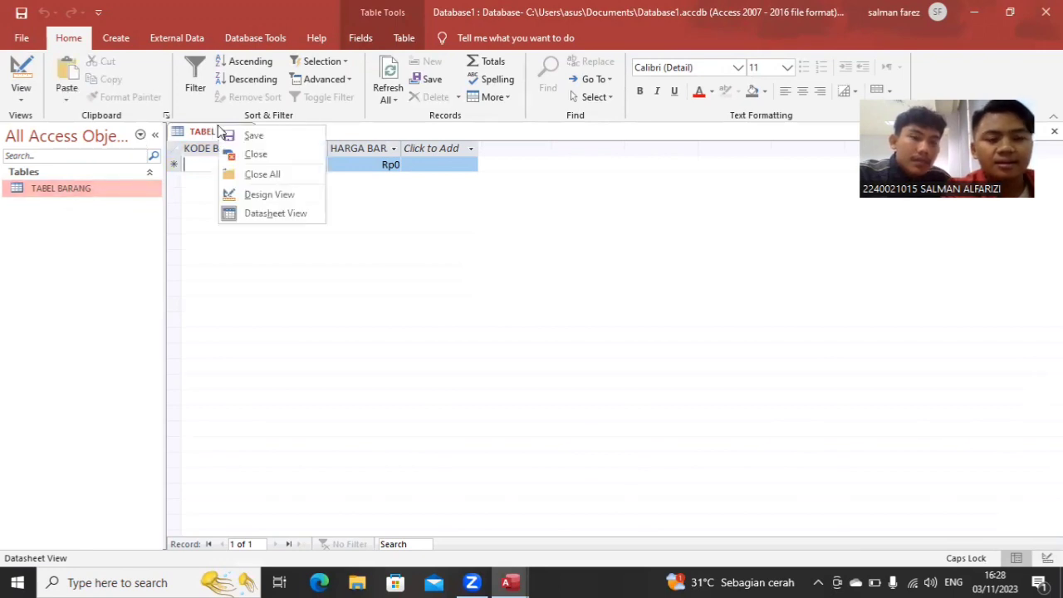
left_click(263, 175)
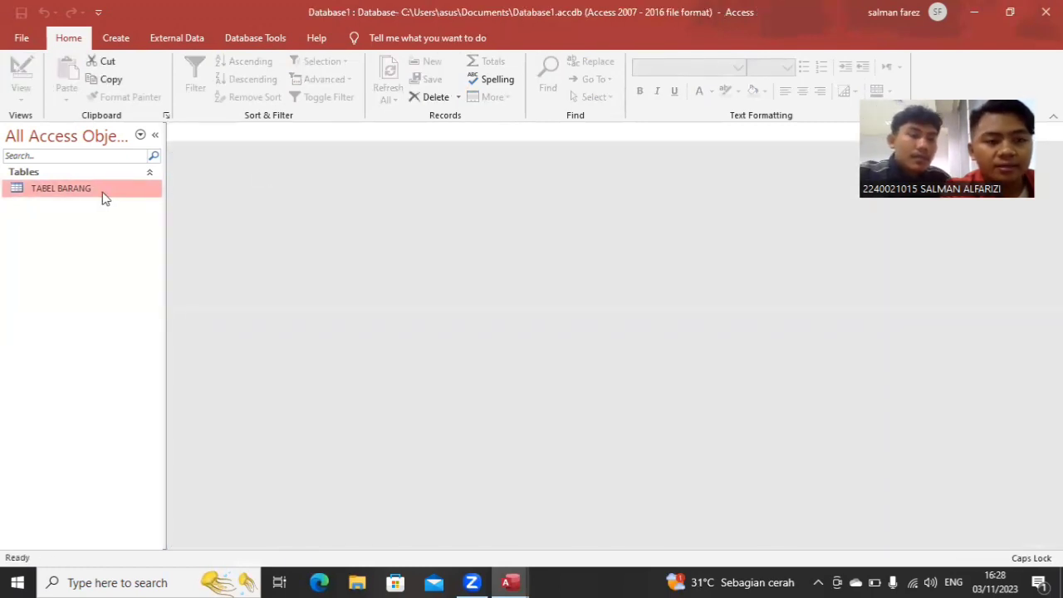
Create a form based on TABEL BARANG and switch it to Form View
left_click(114, 41)
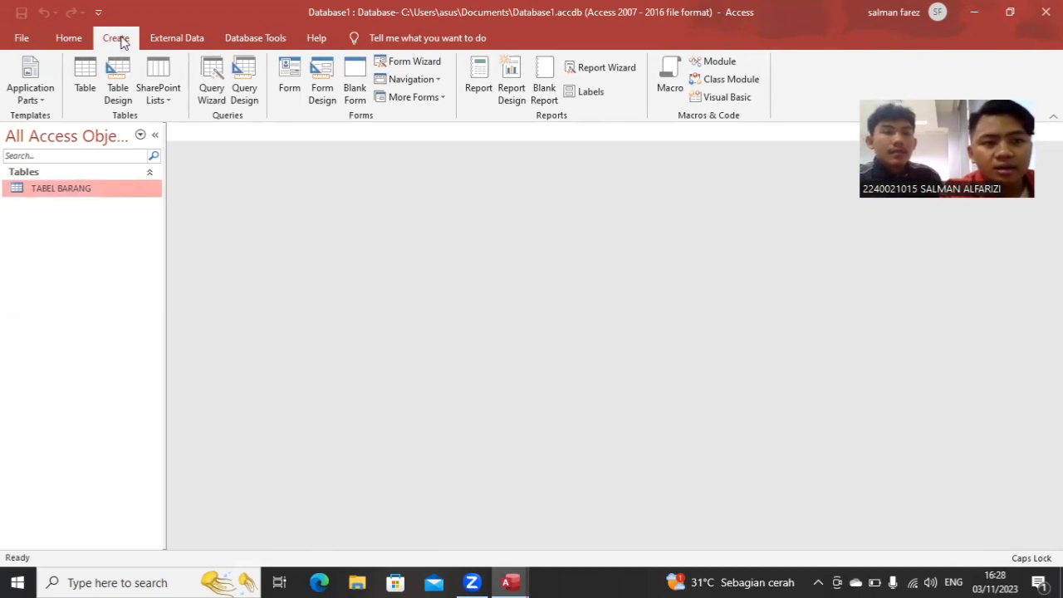
left_click(295, 75)
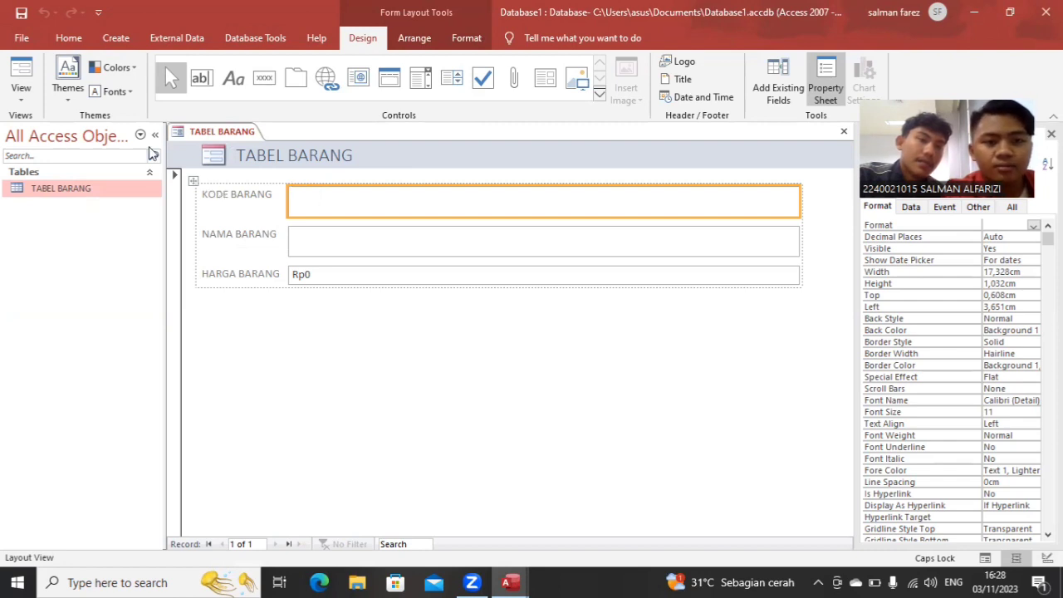
left_click(27, 92)
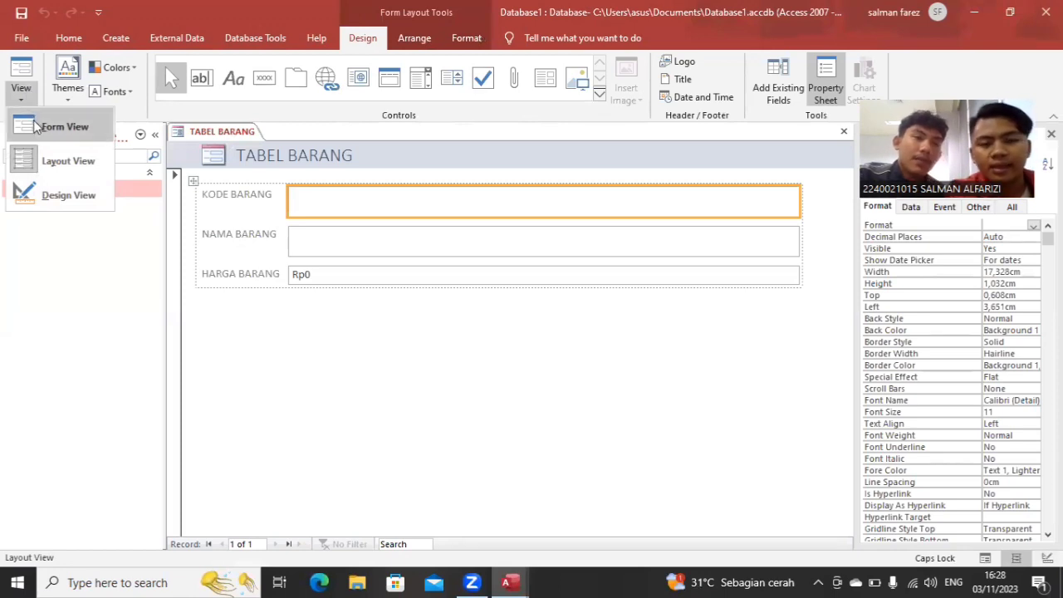
left_click(65, 126)
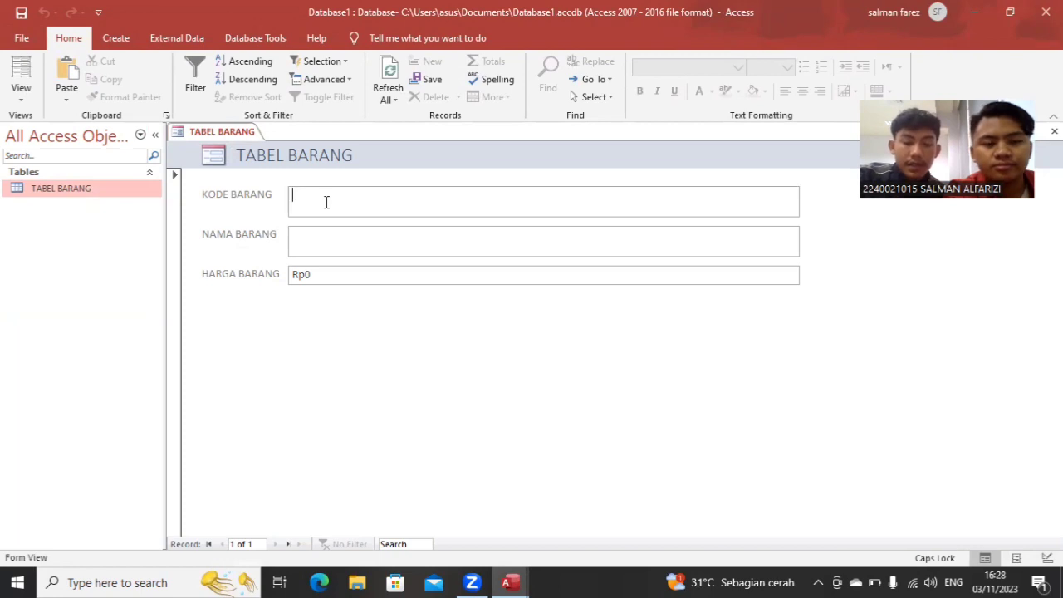
Enter the first record with KODE BARANG 988779, NAMA BARANG SHAMPO and HARGA BARANG Rp5000
type("988779")
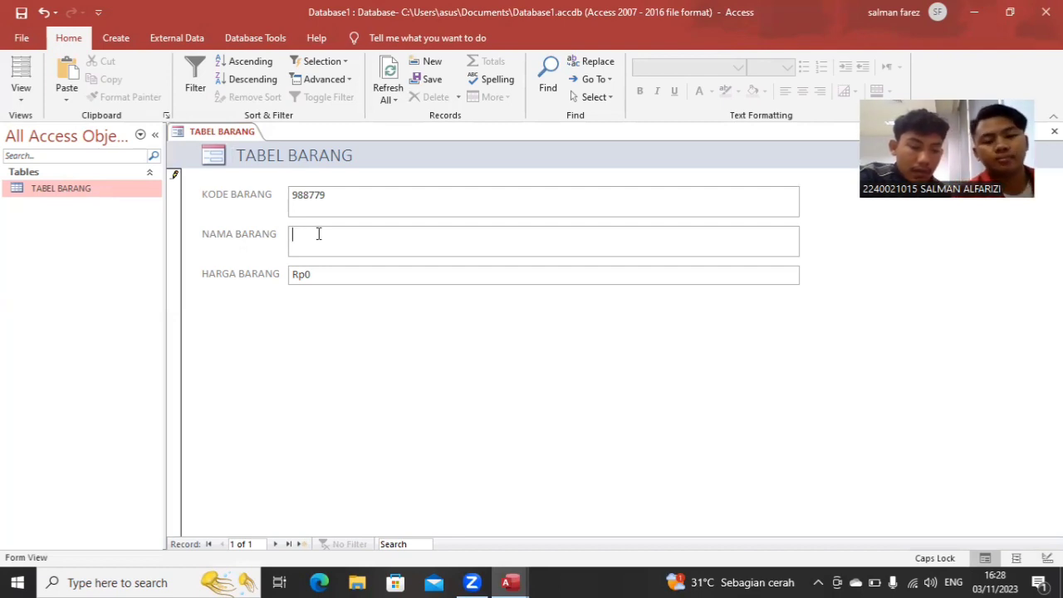
left_click(318, 239)
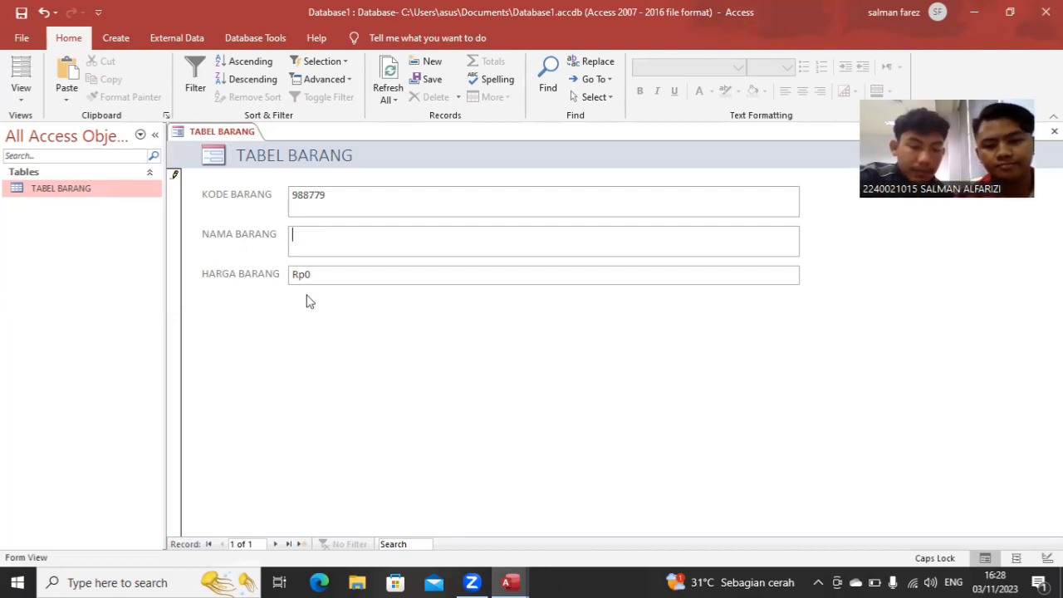
type("SHAM")
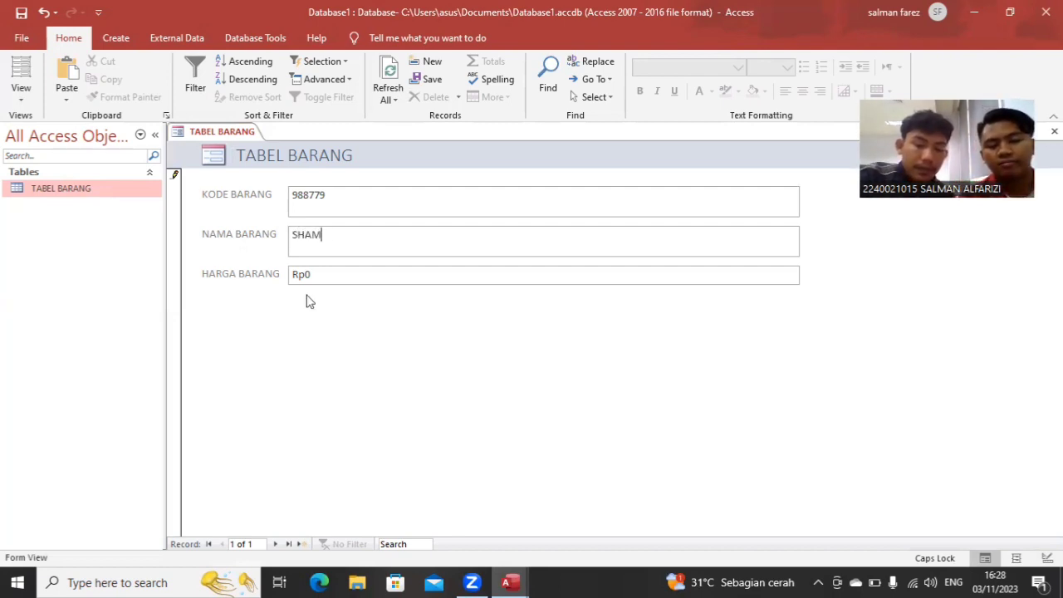
type("OO")
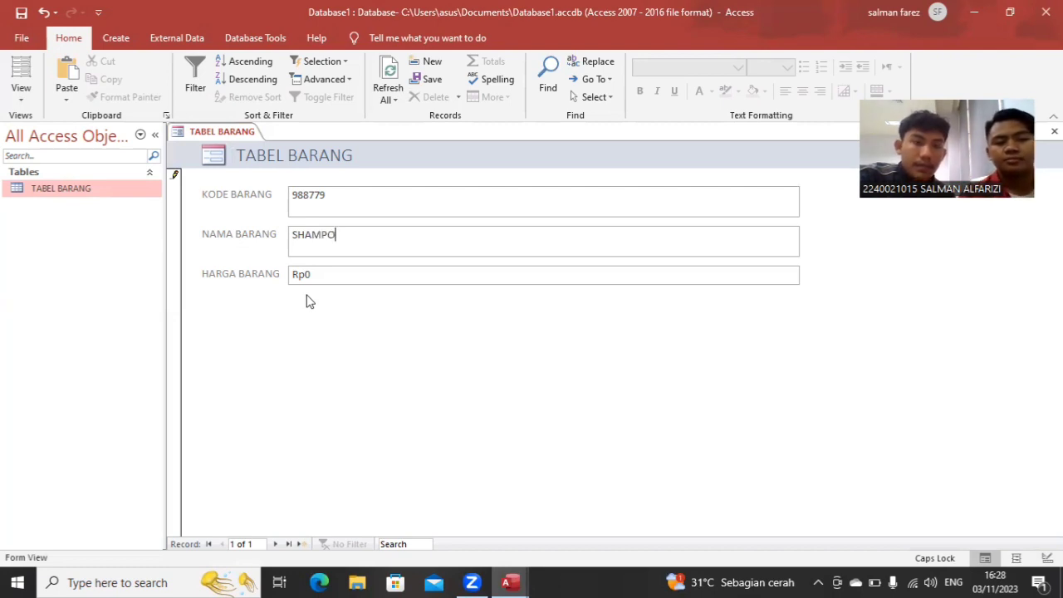
left_click(326, 282)
key("BackSpace")
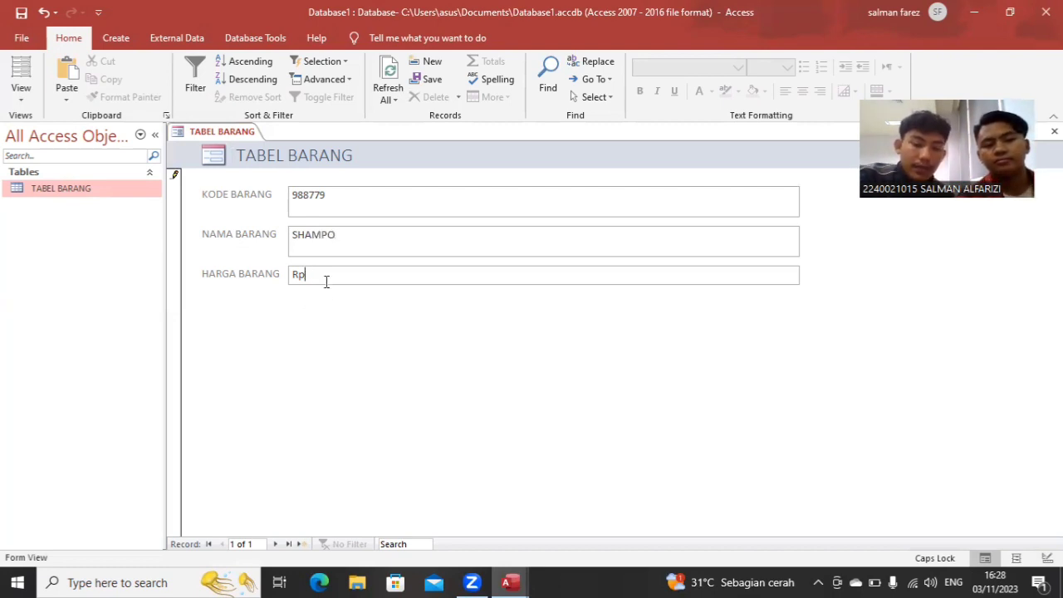
type("5000")
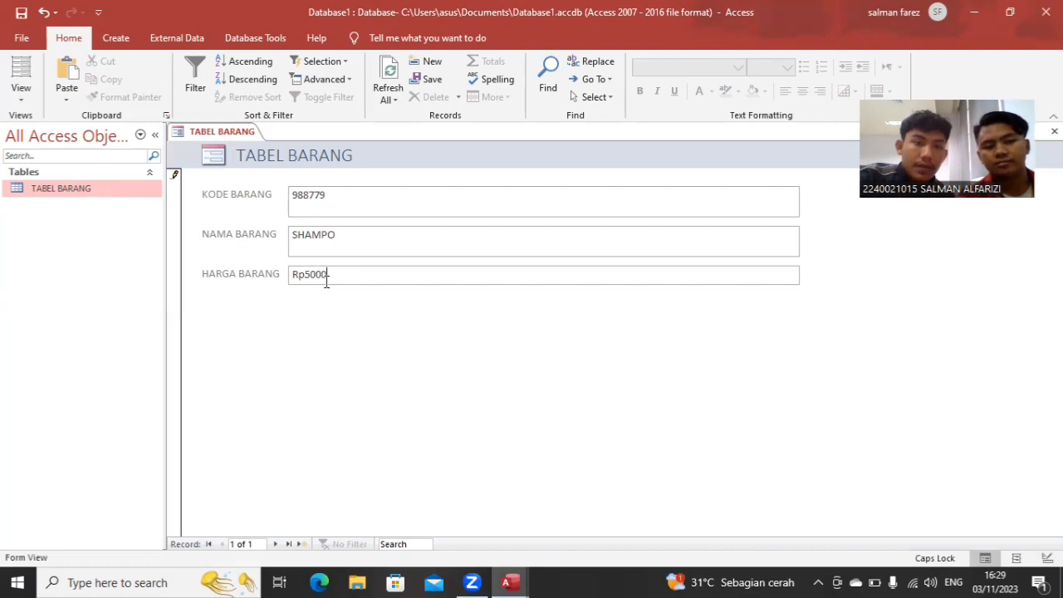
key("Return")
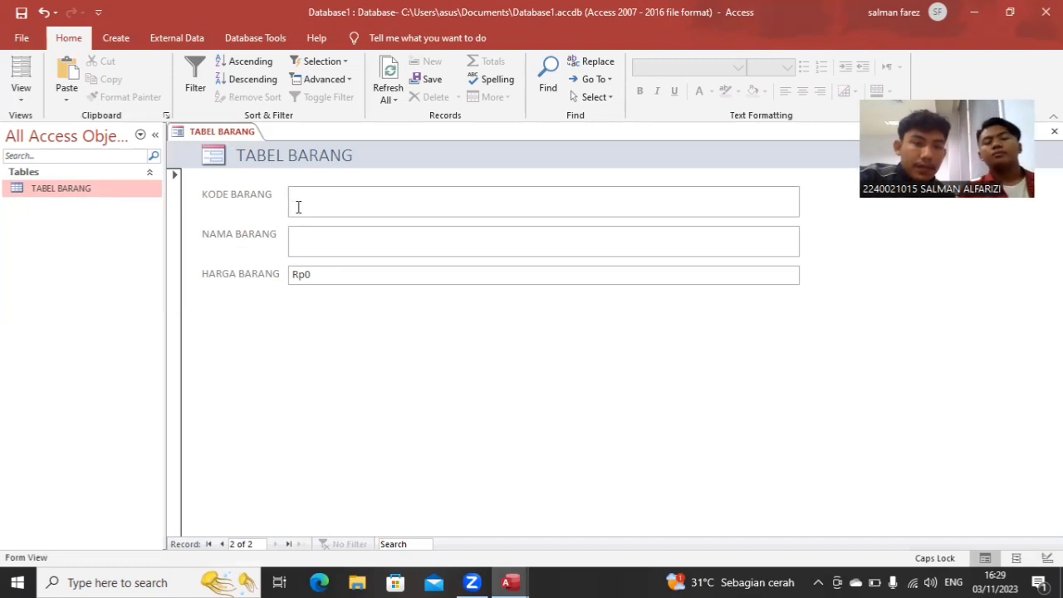
Enter the second record with KODE BARANG 75778575, NAMA BARANG SABUN and HARGA BARANG Rp50000
type("75778575")
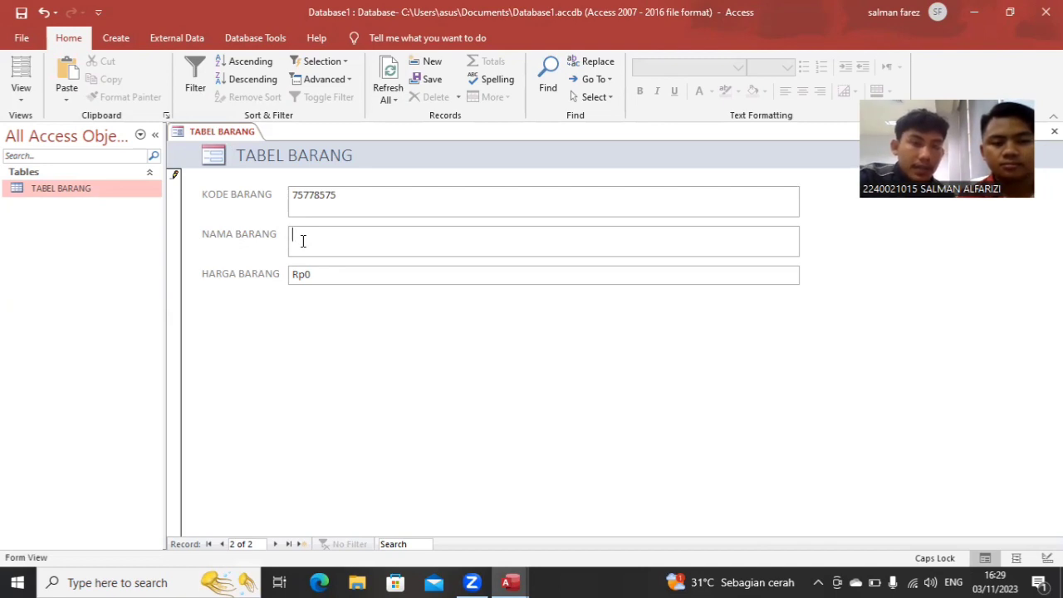
left_click(304, 241)
type("S")
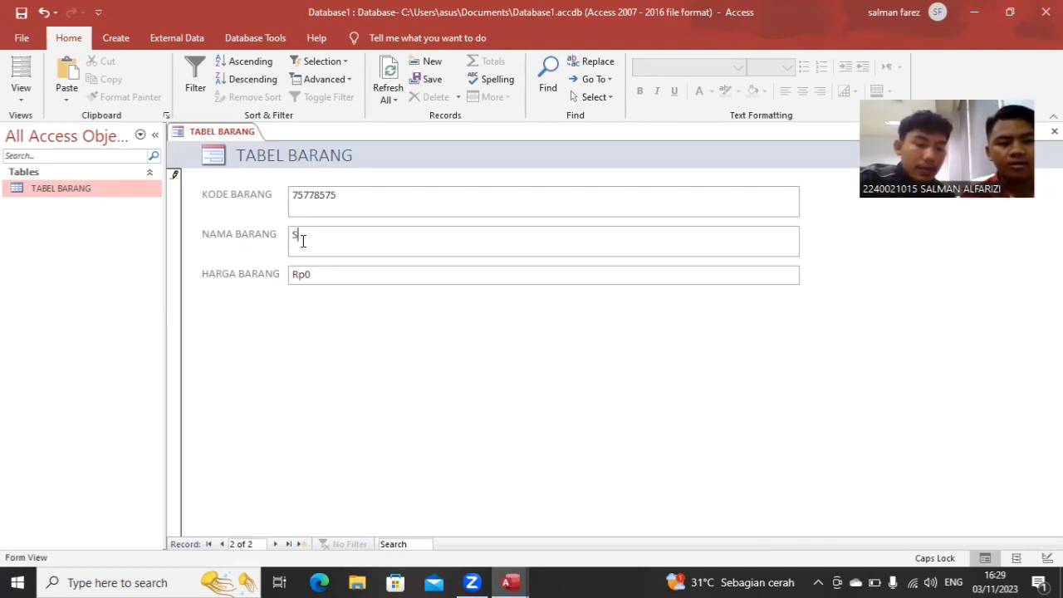
type("ABUN")
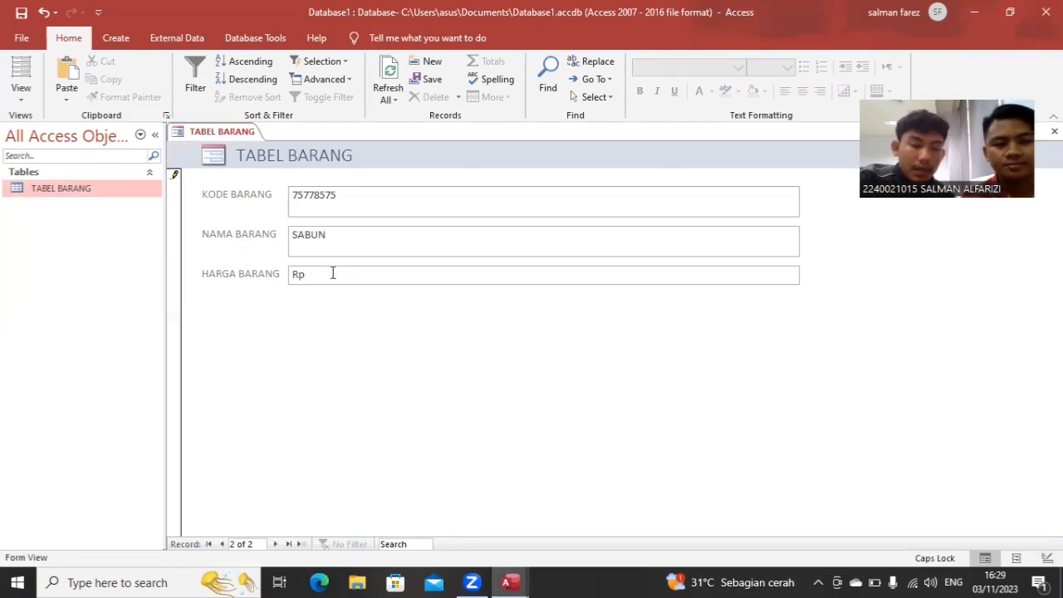
left_click(333, 274)
type("5000")
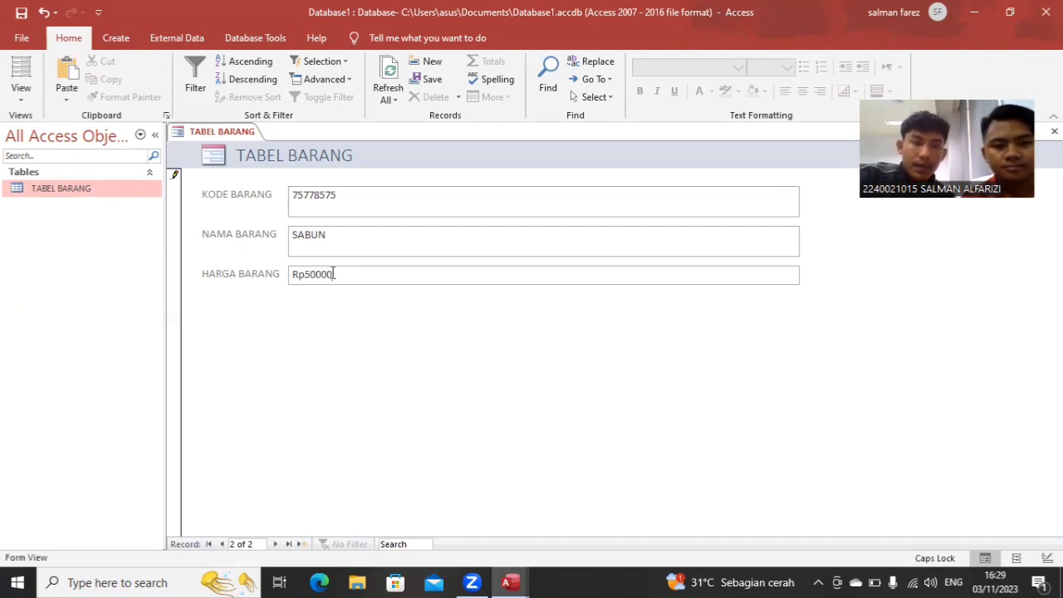
key("Tab")
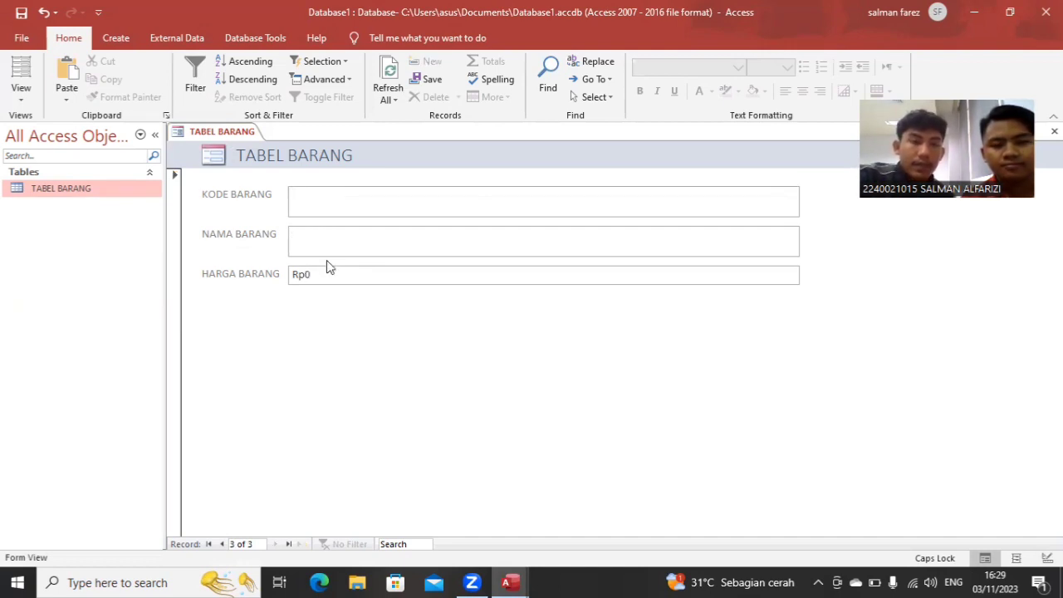
Enter the third record with KODE BARANG 6878768, NAMA BARANG PEPSODENT and HARGA BARANG Rp7000
type("0878768")
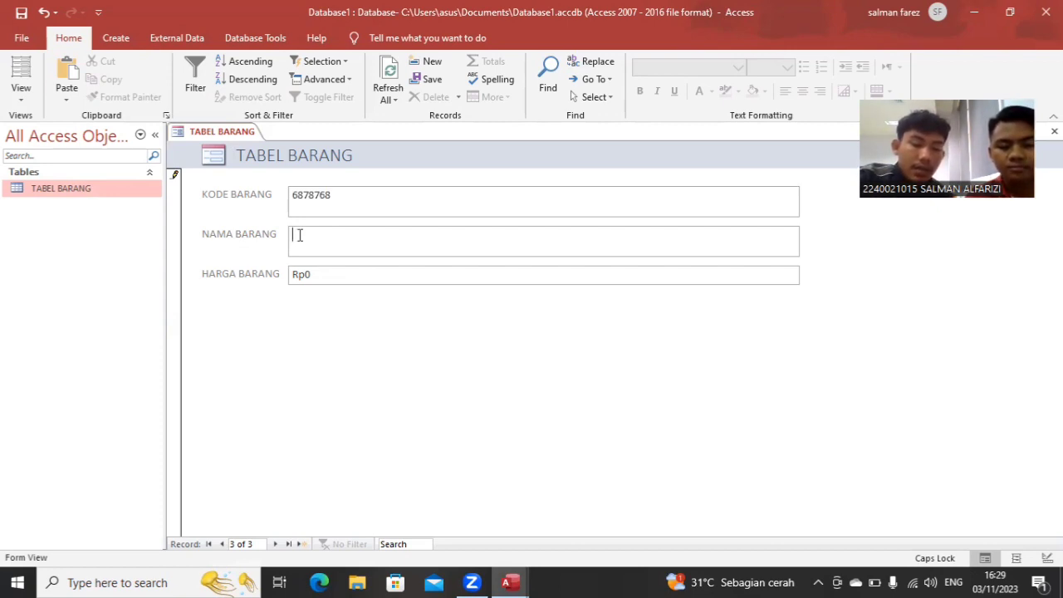
left_click(300, 235)
type("P")
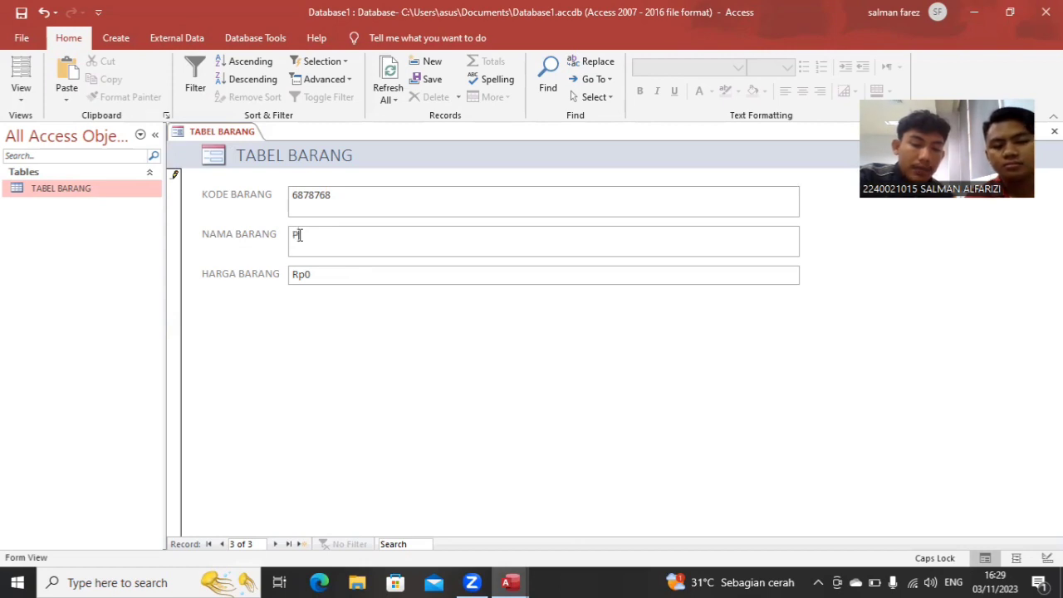
type("PPS")
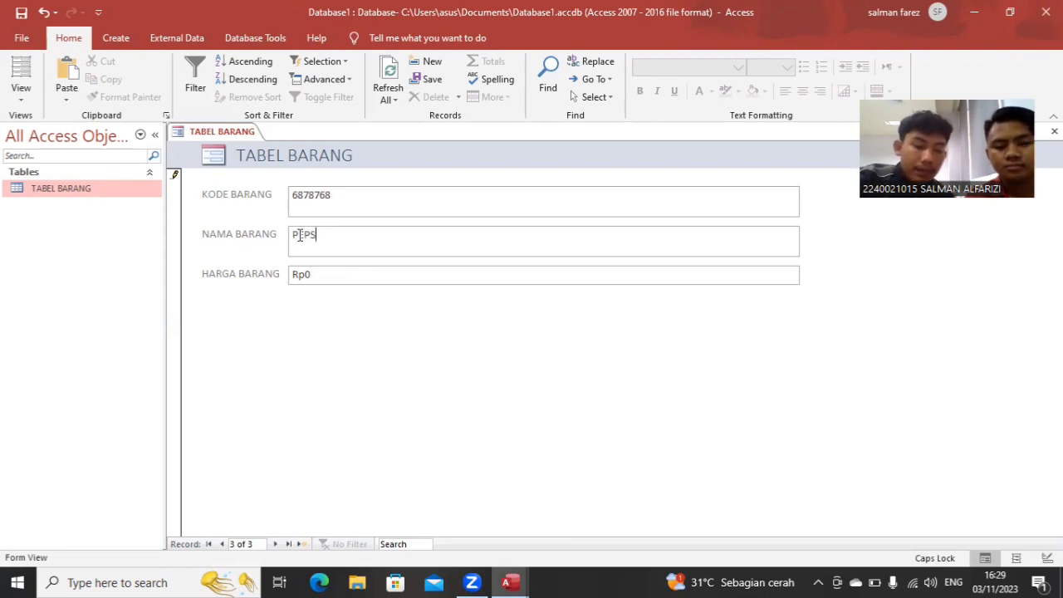
type("ODENT")
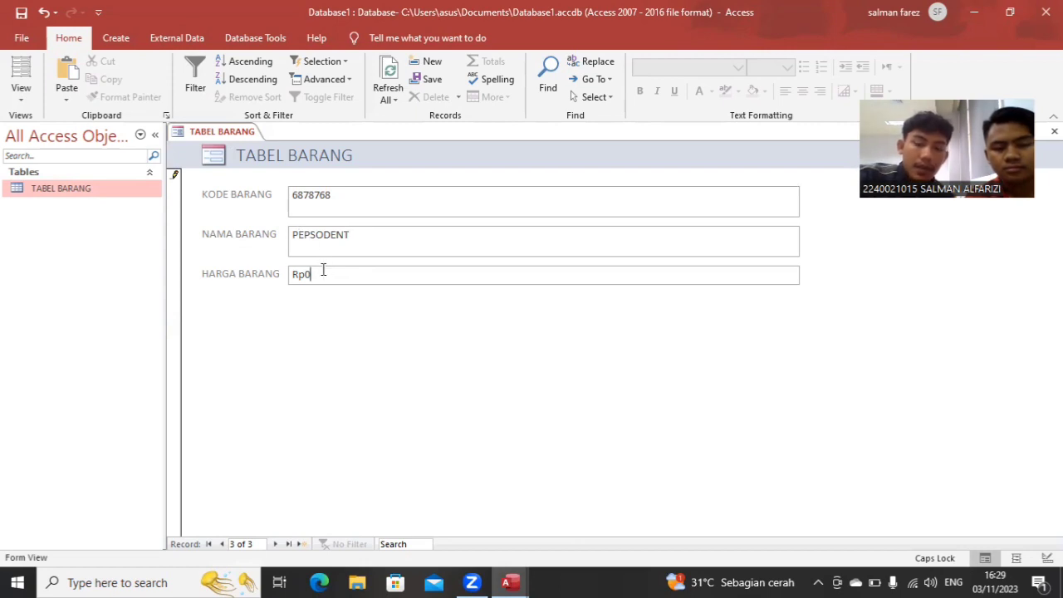
key("BackSpace")
type("70000")
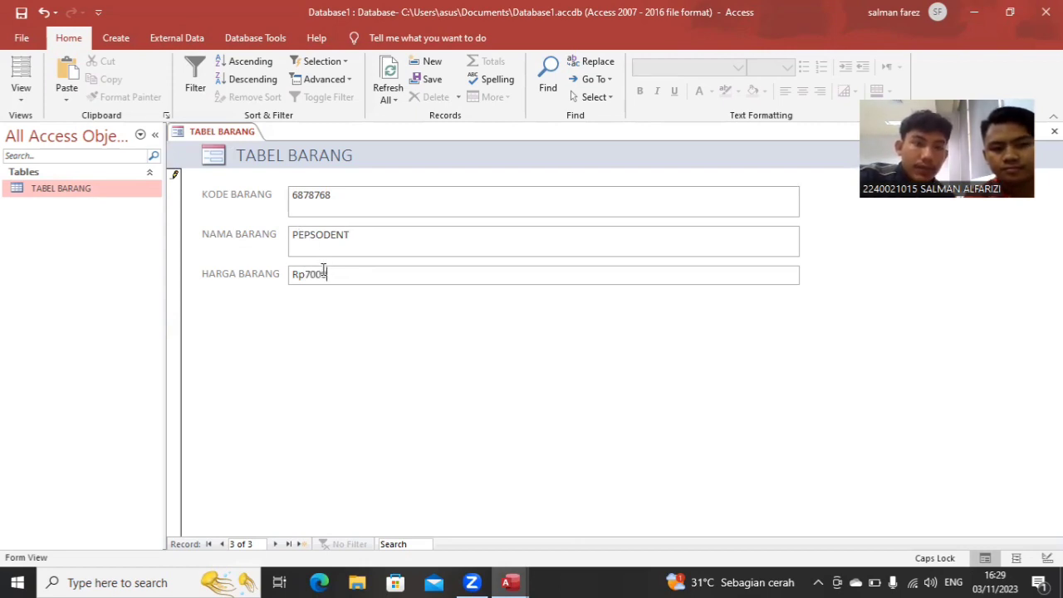
key("BackSpace")
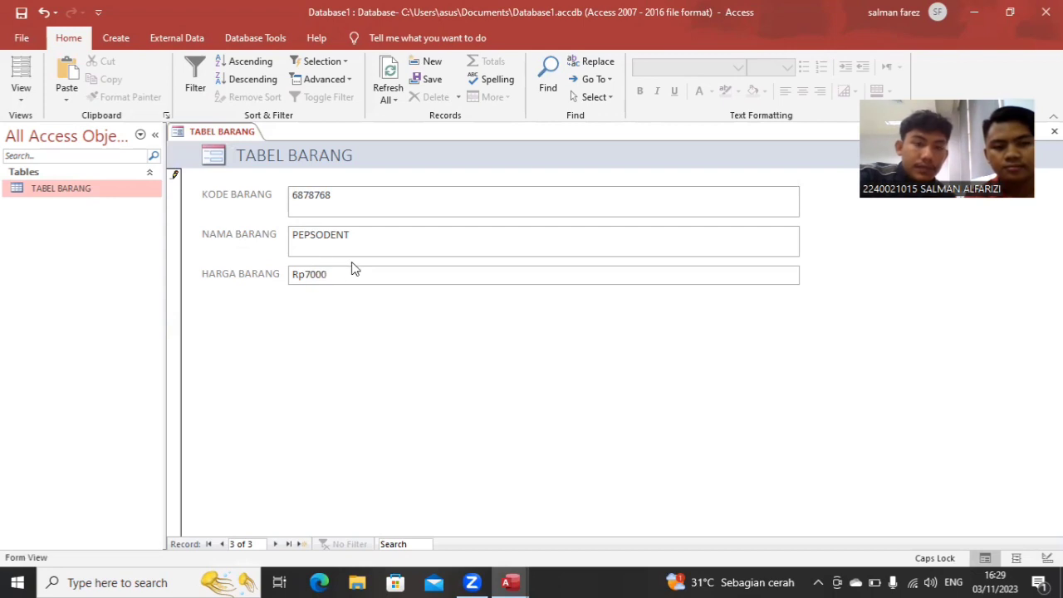
key("Tab")
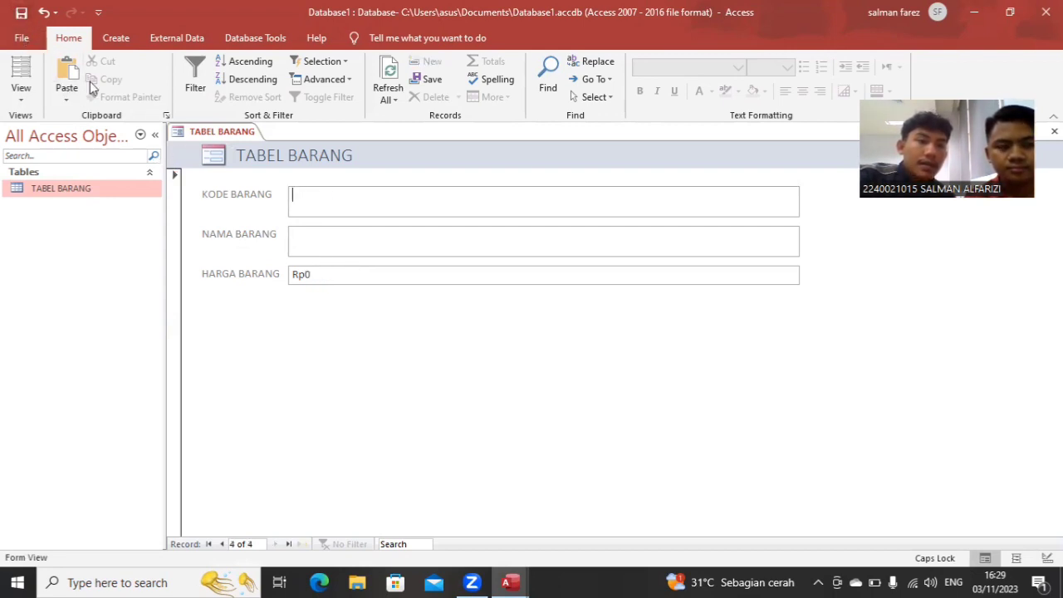
Save the form under the name DATA TABEL
right_click(216, 137)
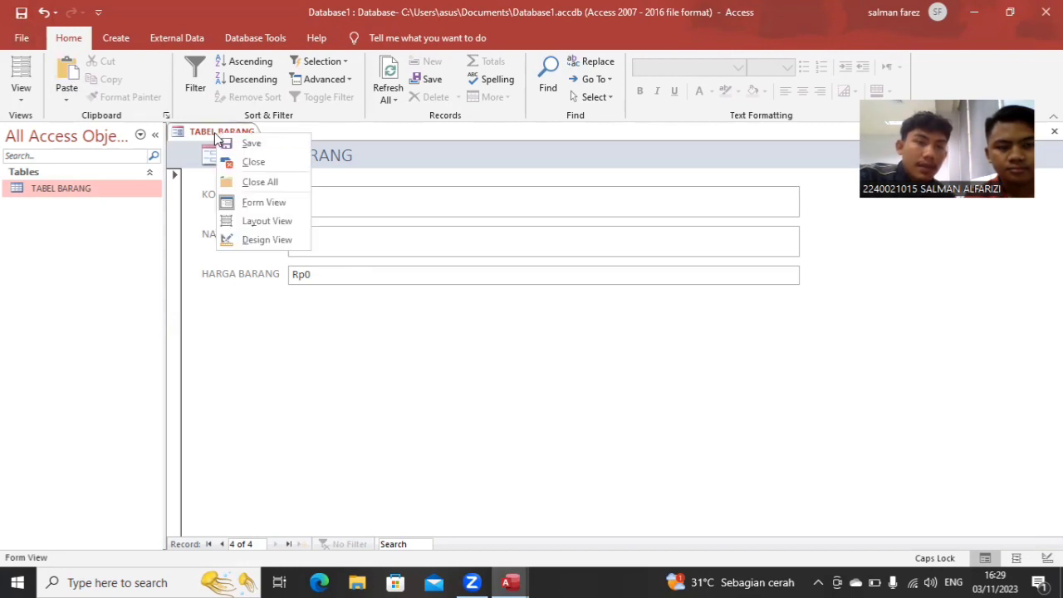
left_click(249, 143)
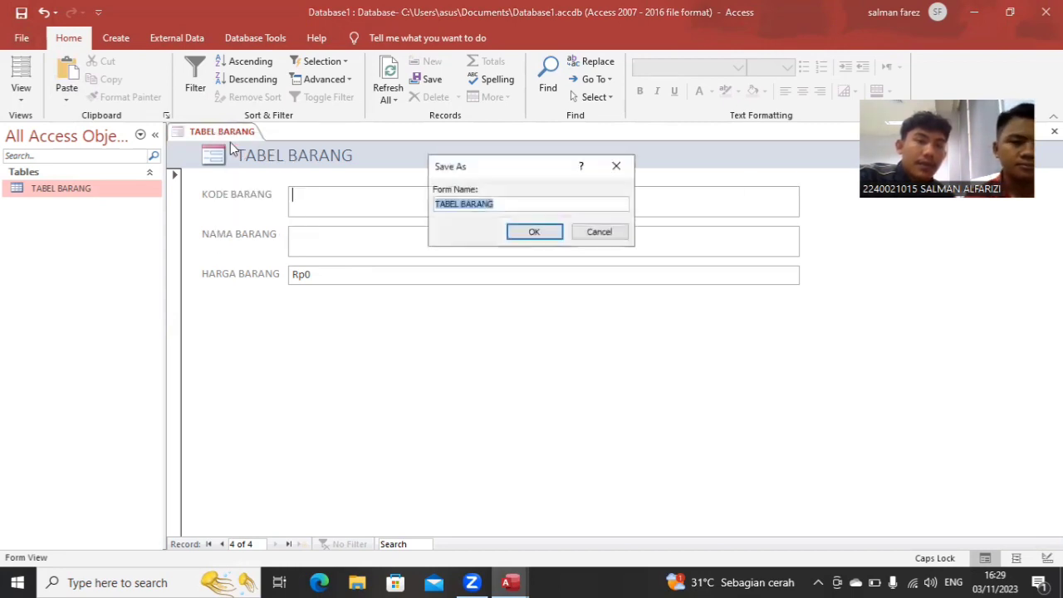
key("BackSpace")
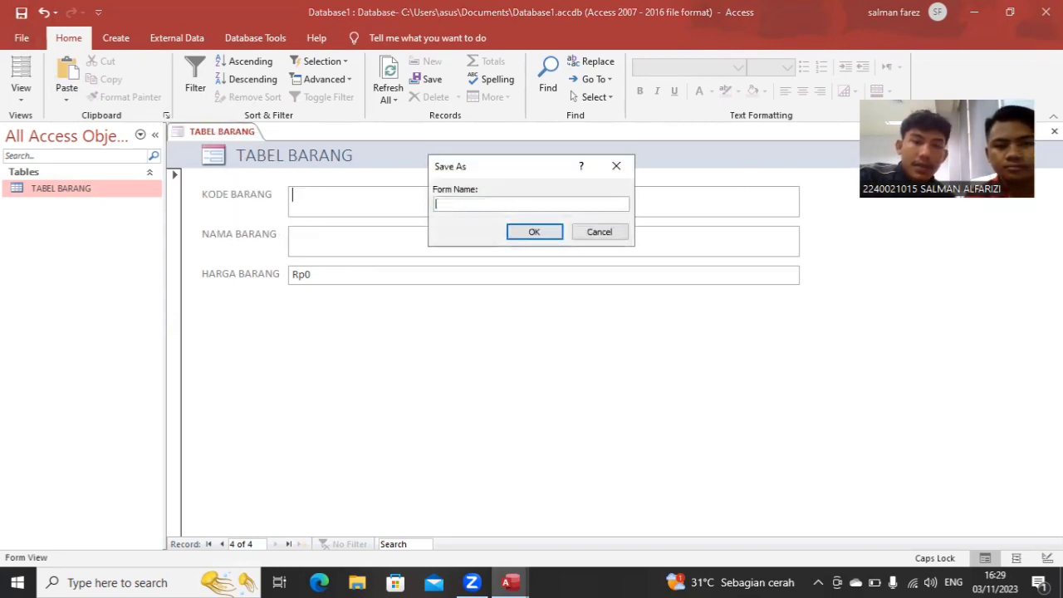
type("DATA TABEL")
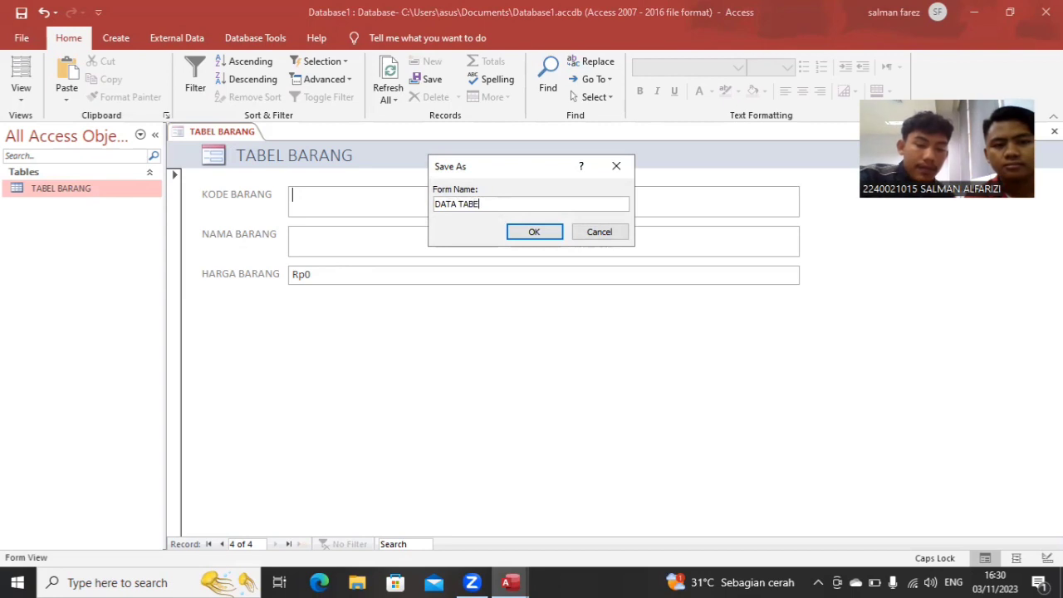
left_click(533, 232)
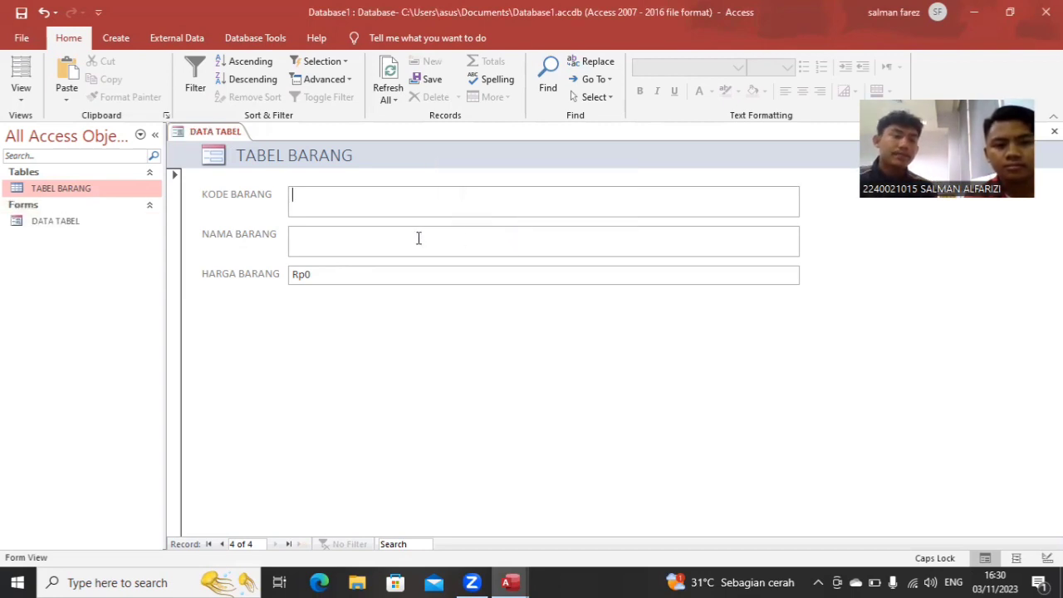
Start a label report from DATA TABEL using label C2166 (52 mm x 70 mm) and the IDAutomationHC39M Free Version font at size 8, Light
left_click(92, 228)
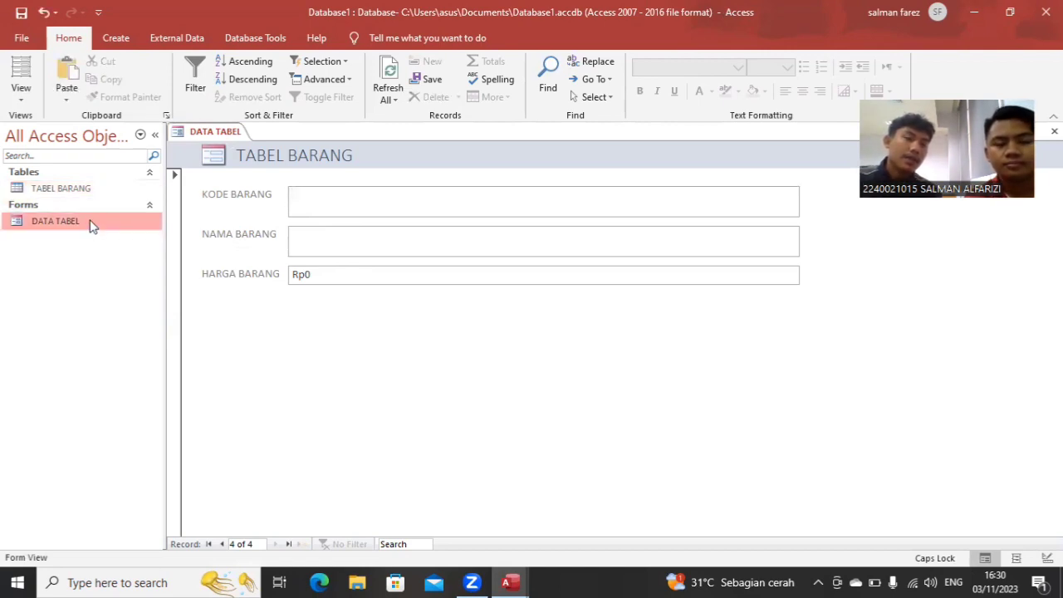
right_click(93, 226)
key("Escape")
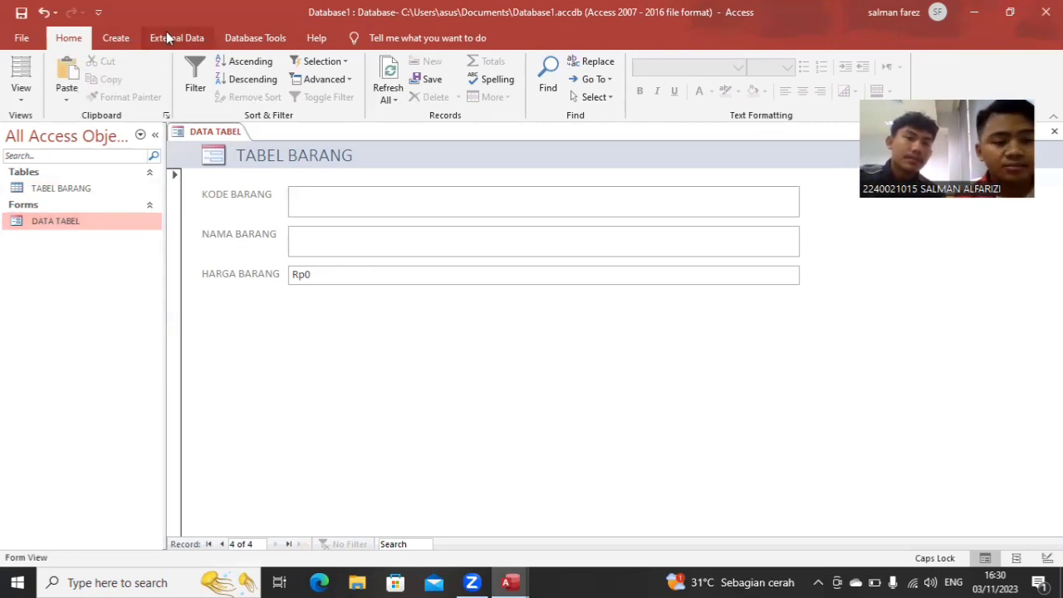
left_click(125, 38)
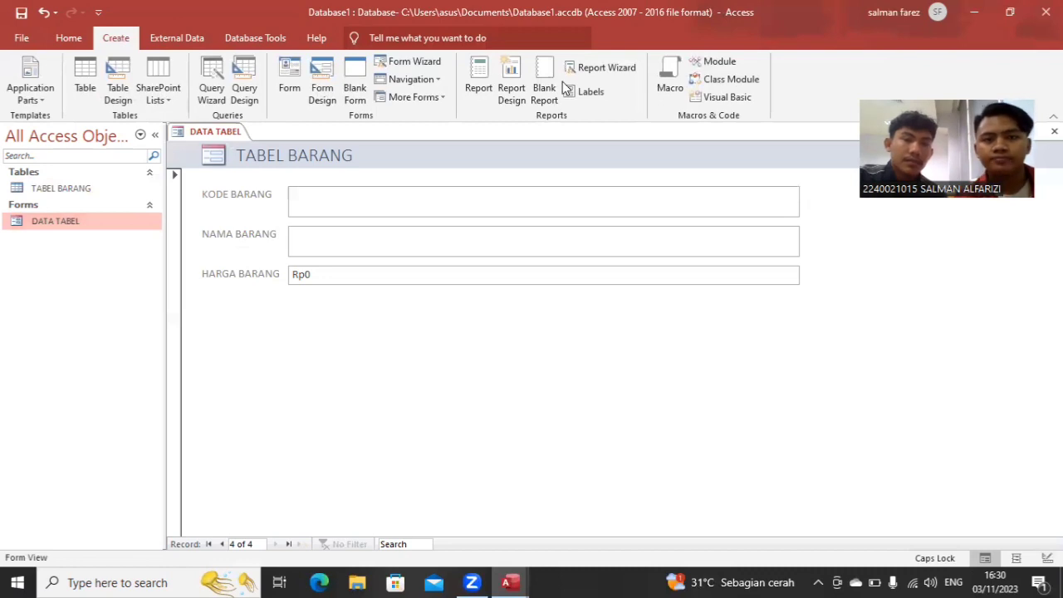
left_click(586, 93)
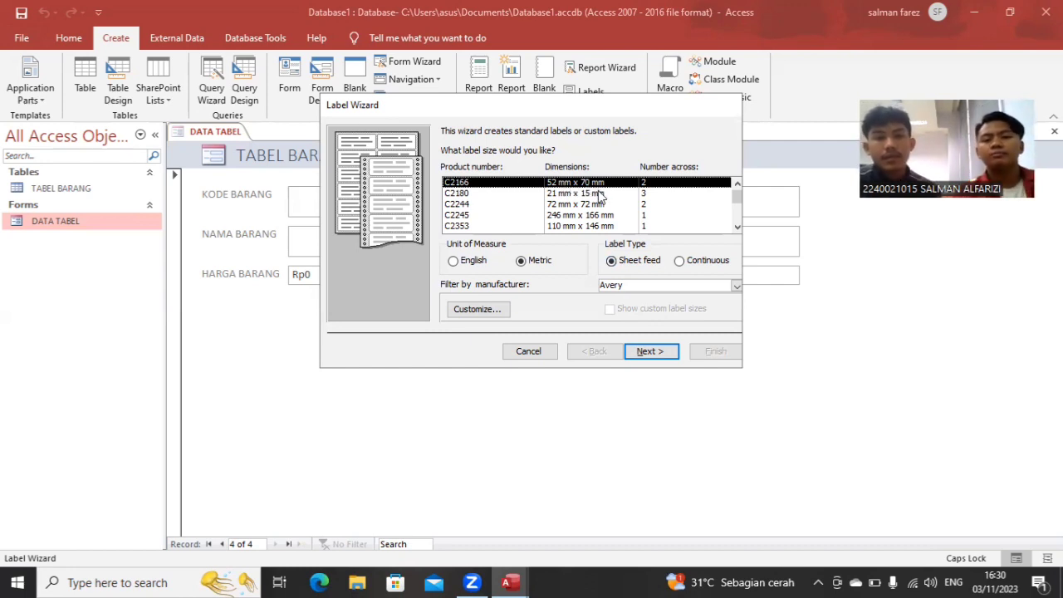
left_click(640, 353)
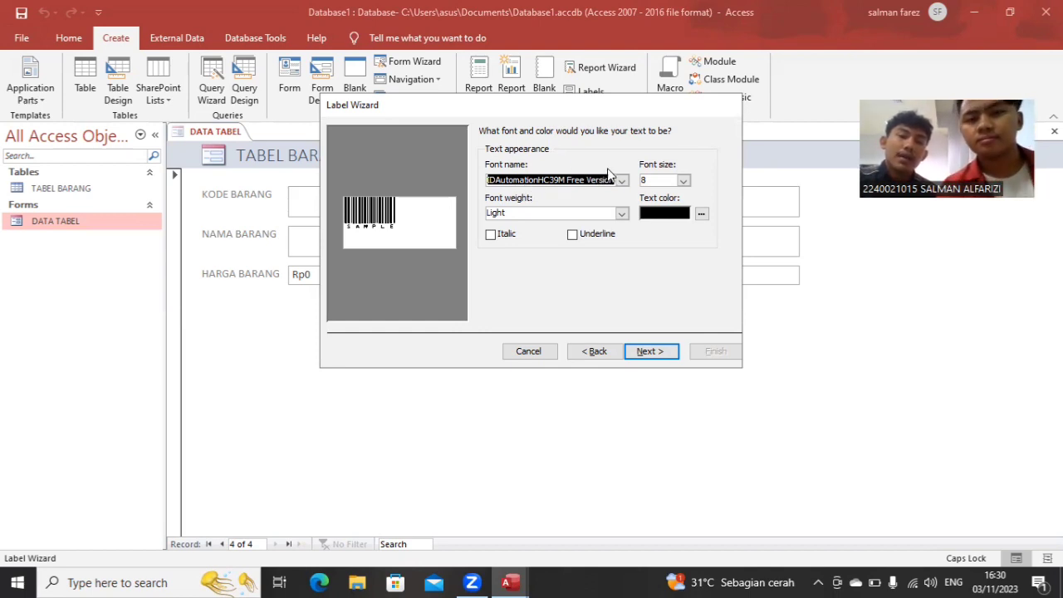
left_click(640, 353)
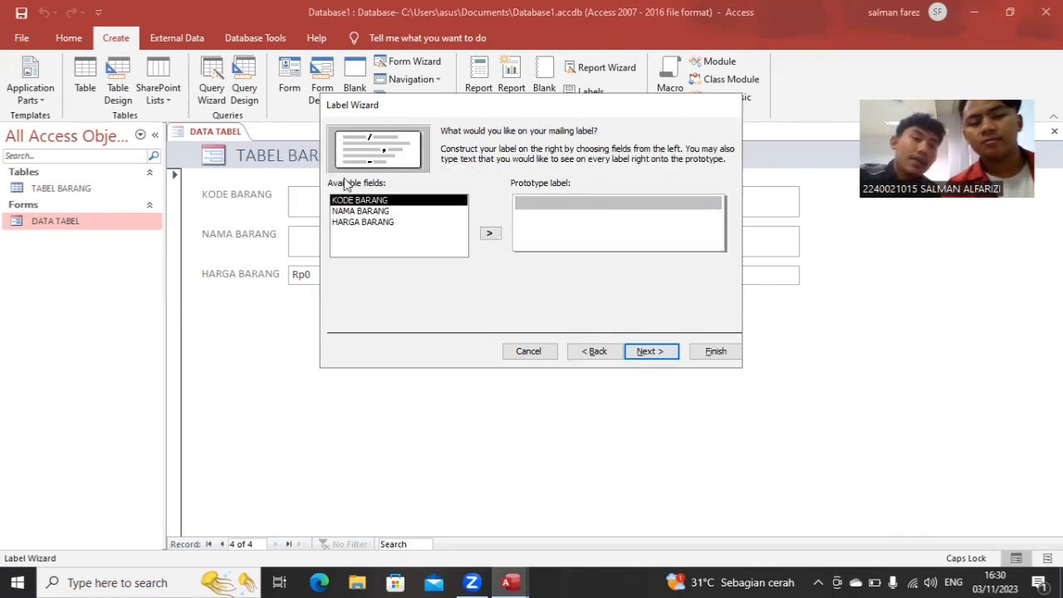
Add KODE BARANG, NAMA BARANG and HARGA BARANG to the prototype label, each on its own line
left_click(490, 235)
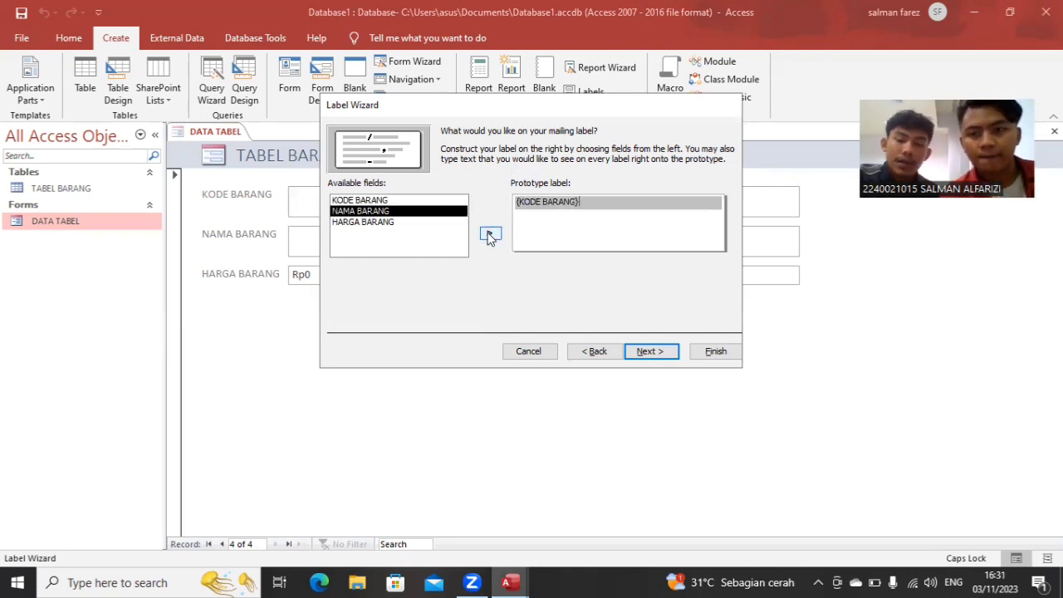
key("Return")
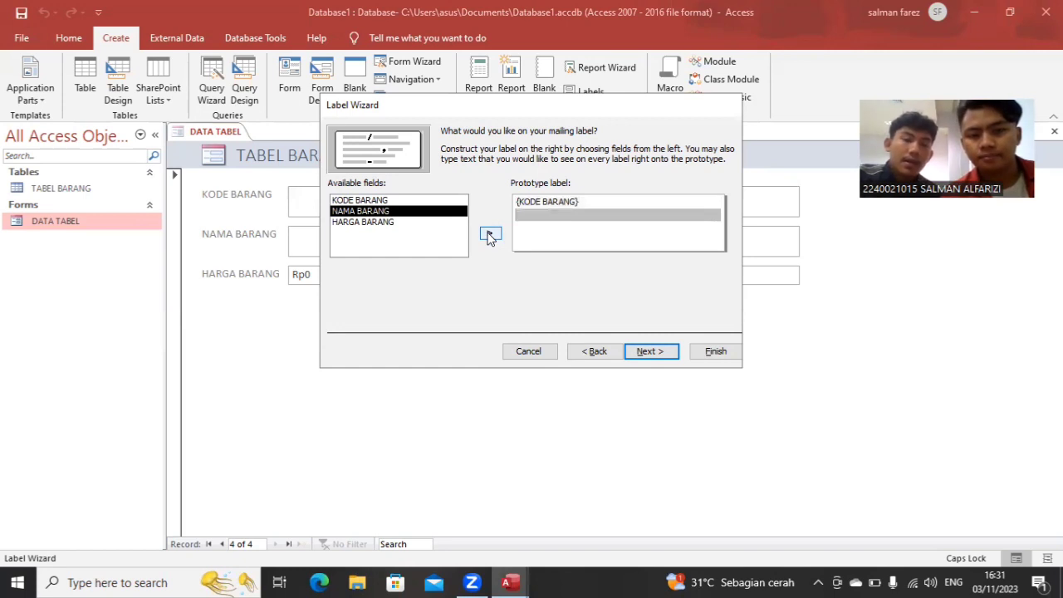
left_click(490, 235)
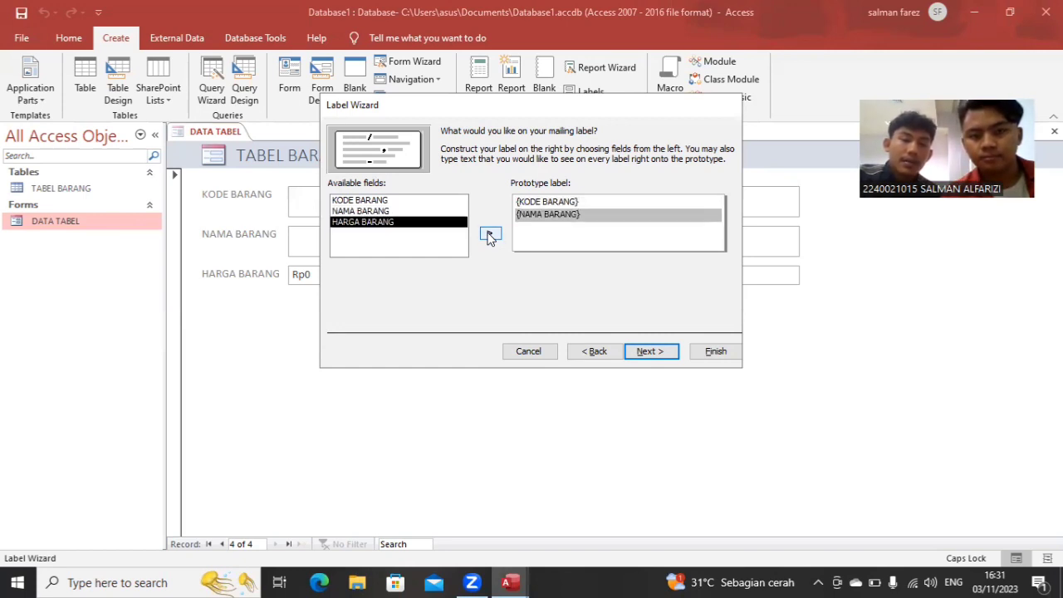
key("Return")
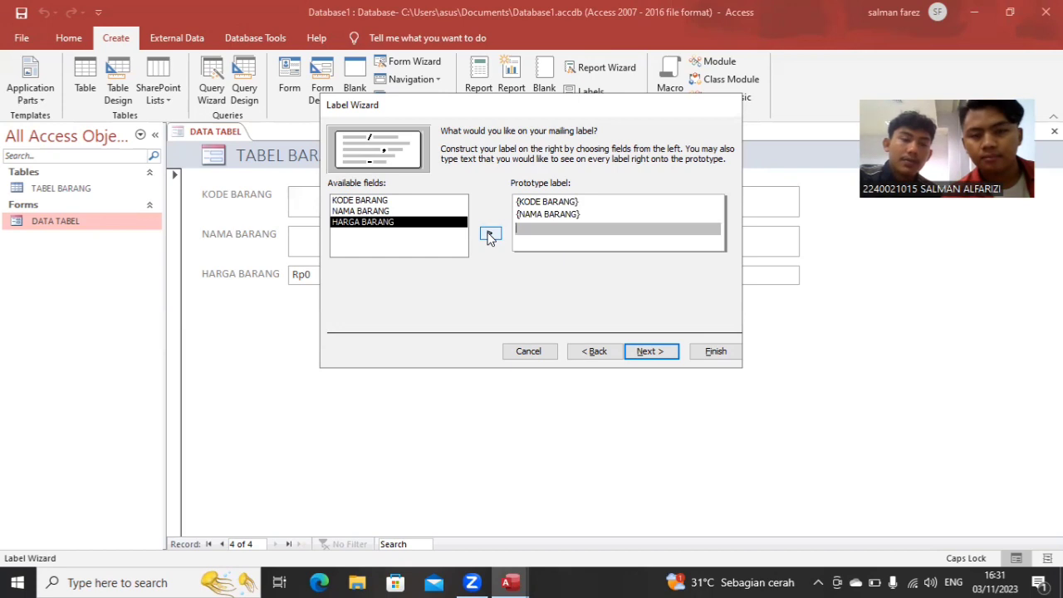
left_click(490, 235)
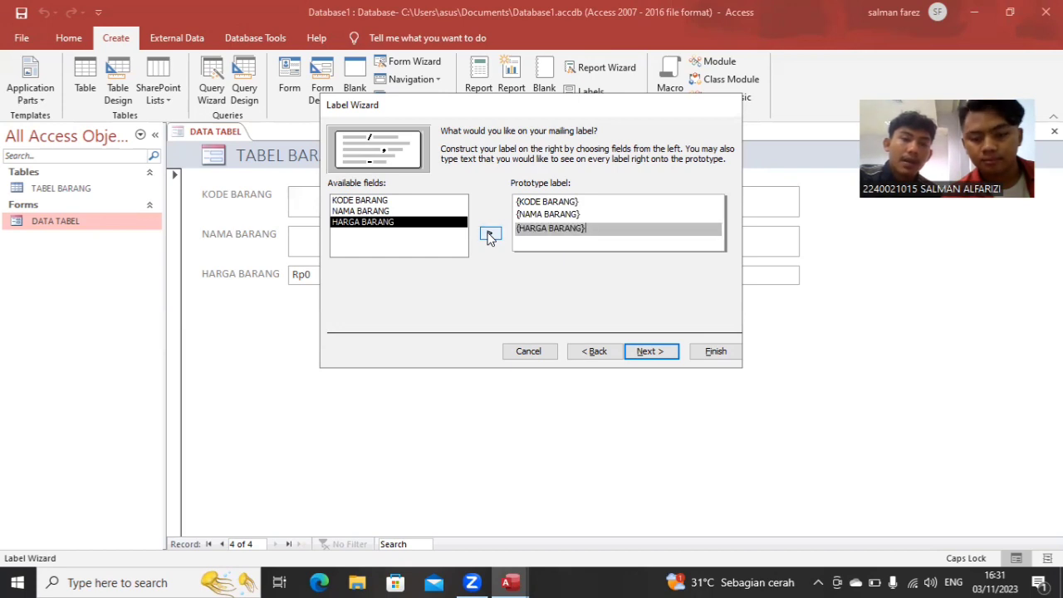
Keep the suggested report name and finish the label wizard with the option to modify the label design
left_click(656, 351)
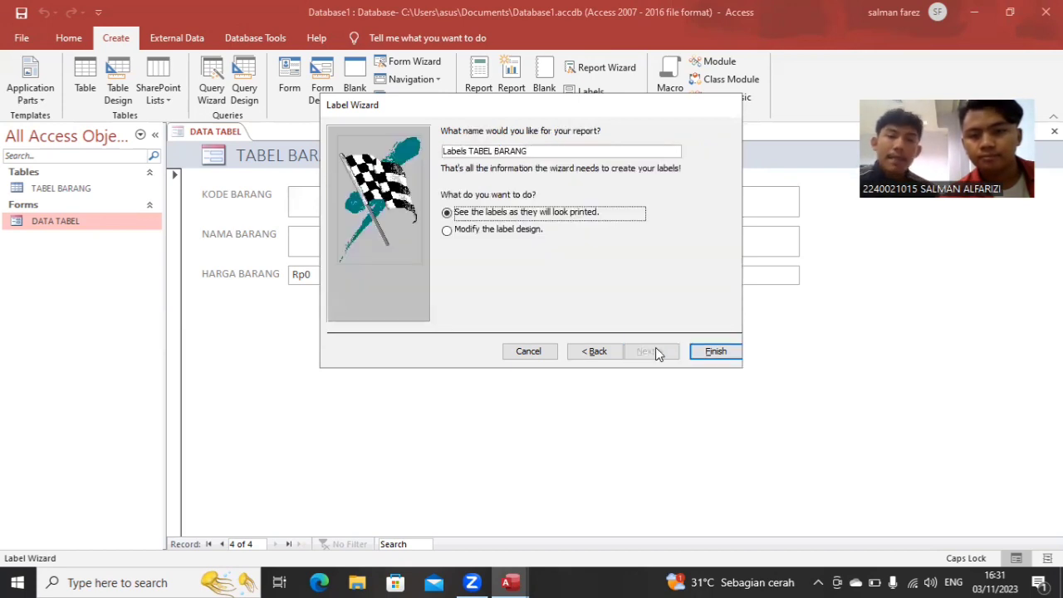
left_click(448, 231)
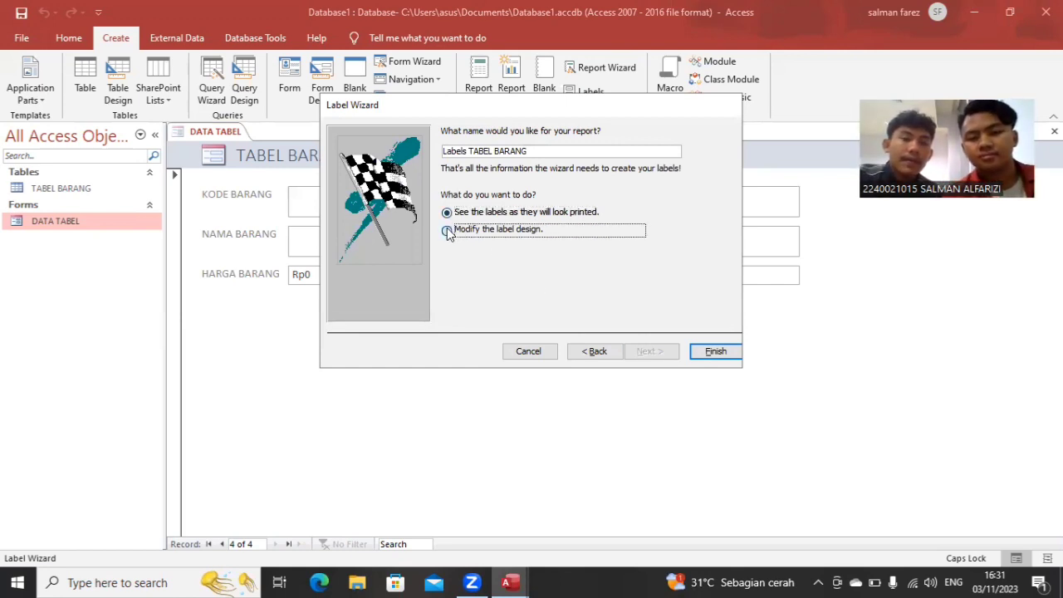
left_click(704, 350)
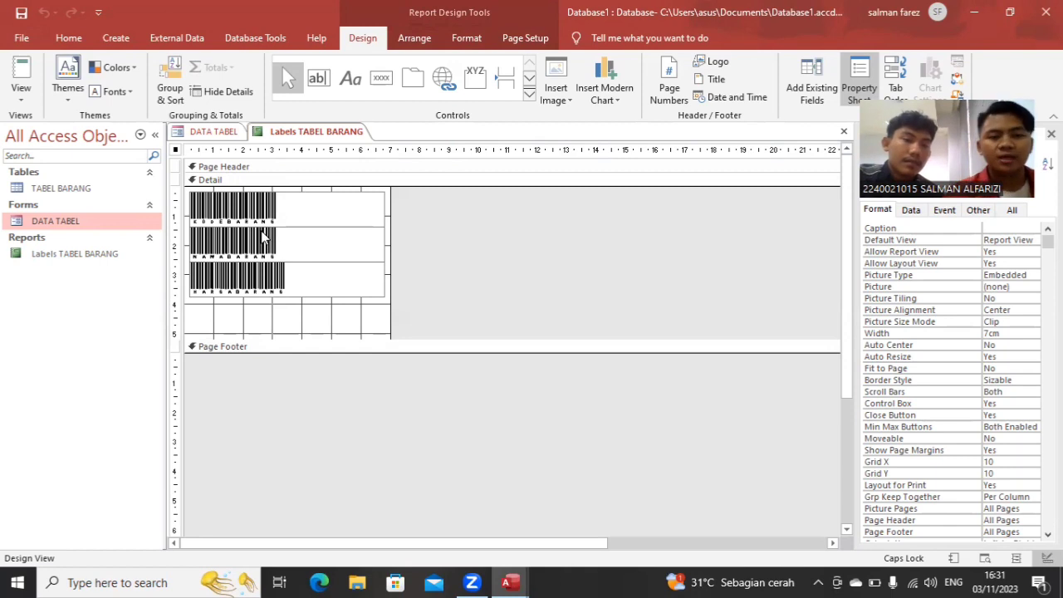
Select the HARGA BARANG barcode field in the label's Detail section
left_click(268, 266)
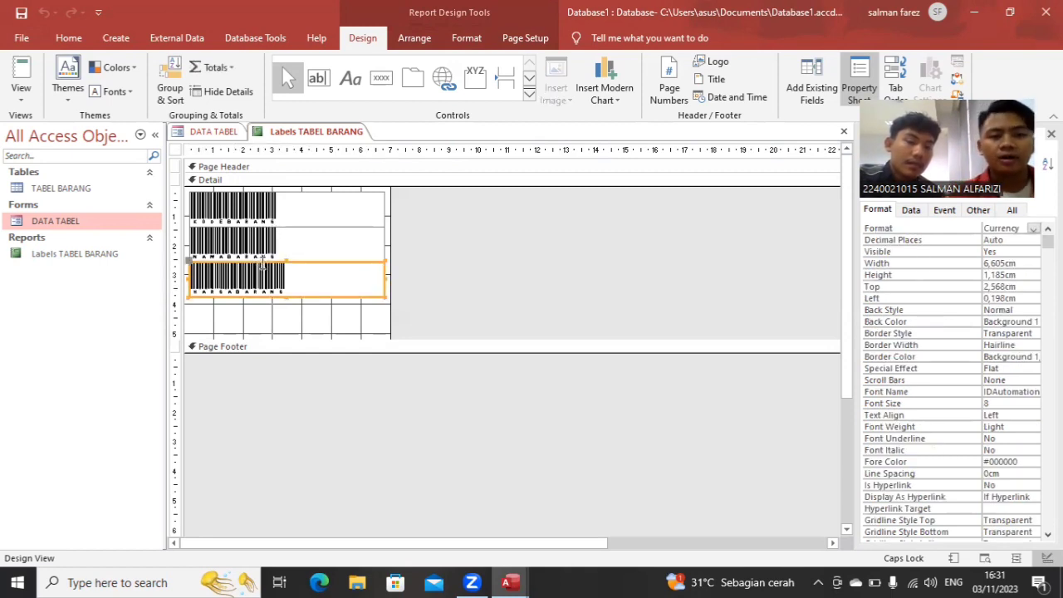